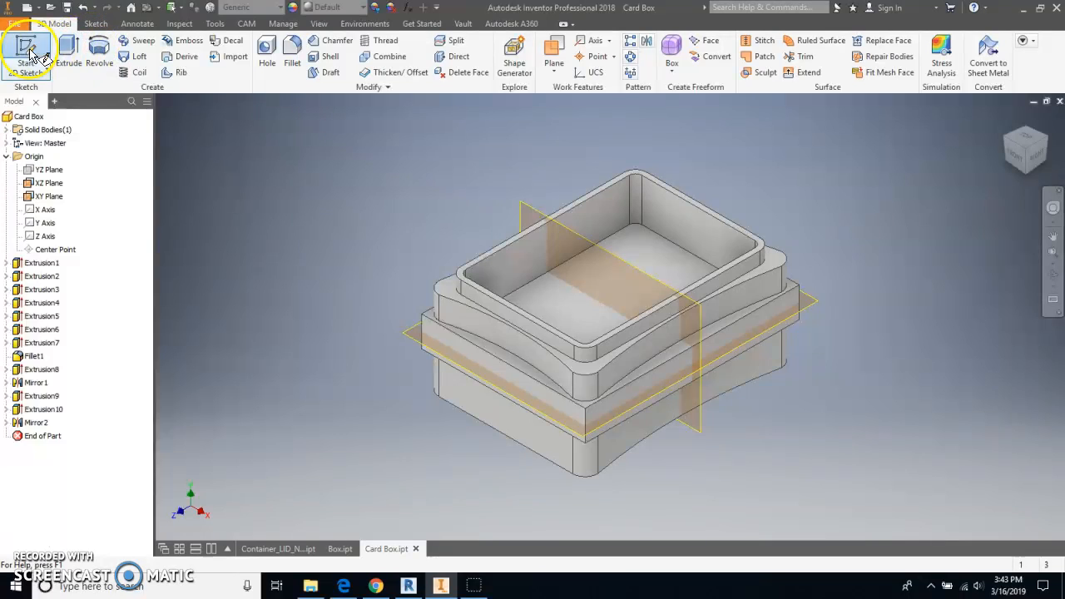
Start a 2D sketch on the horizontal XZ origin plane of the box.
left_click(683, 346)
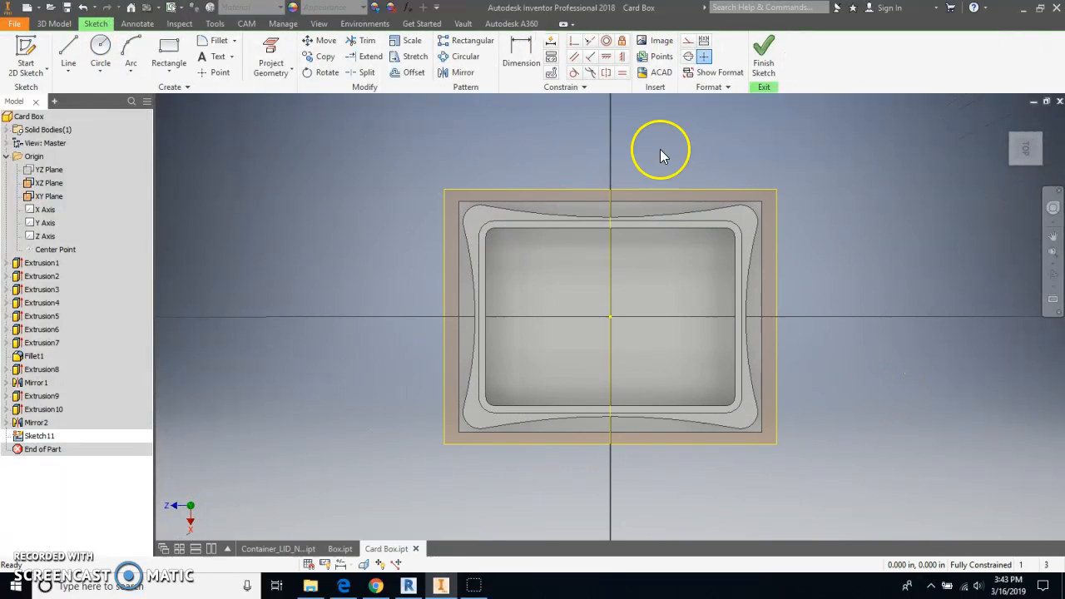
scroll(601, 178, "down", 2)
scroll(601, 178, "up", 5)
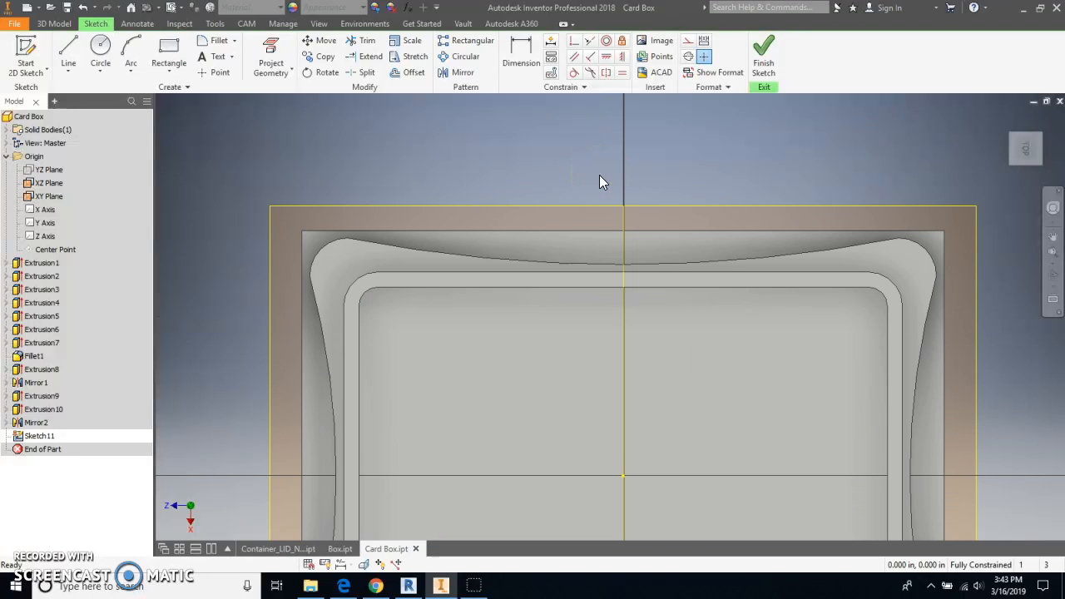
scroll(695, 256, "up", 3)
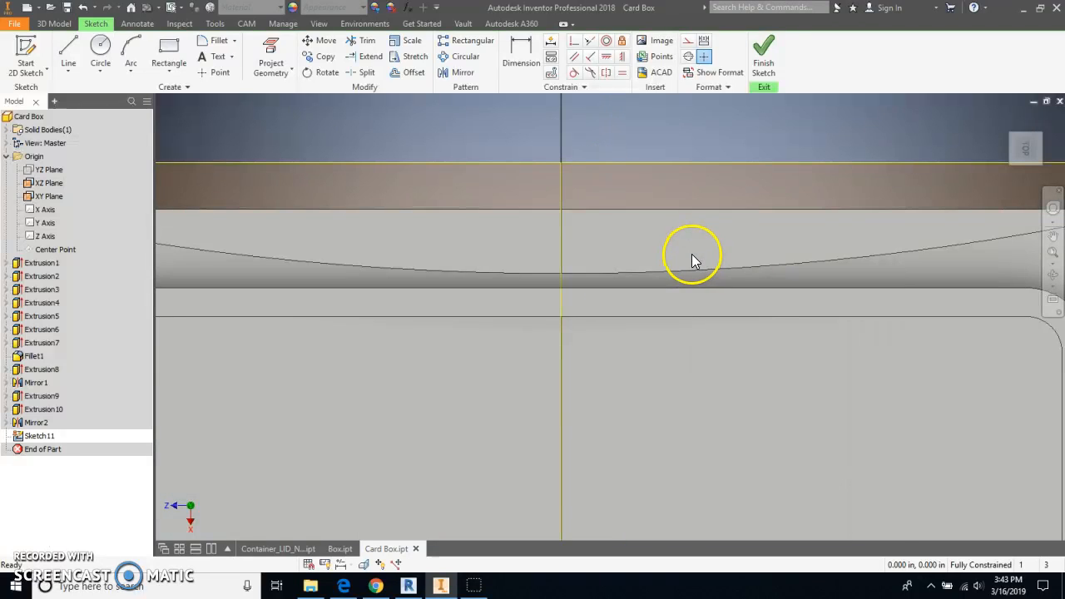
scroll(695, 261, "down", 3)
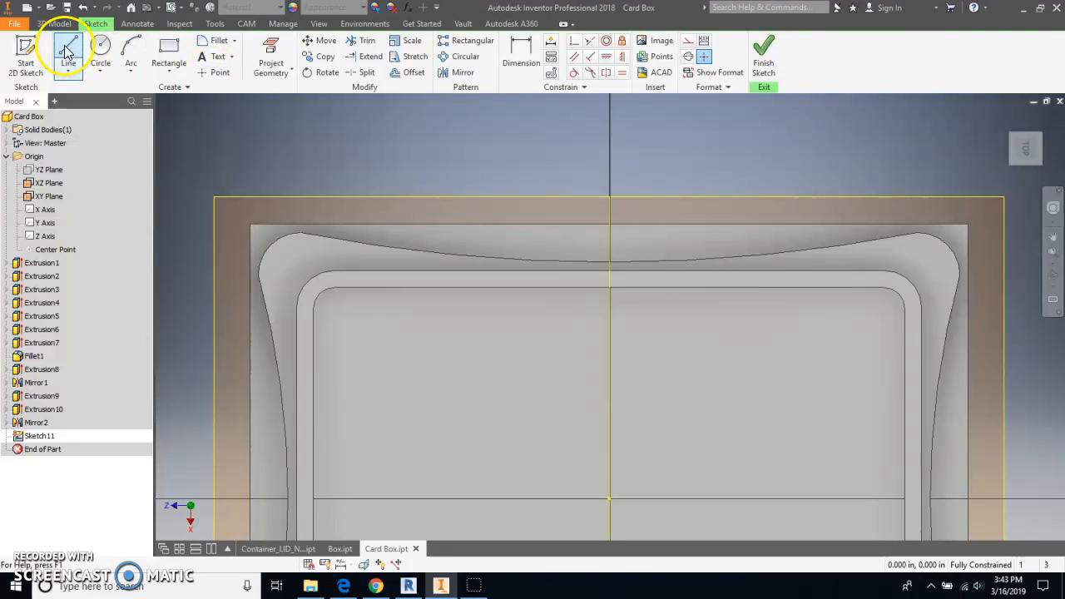
Offset the long outer edge of the box's inner rim outward by 0.25 in.
left_click(273, 52)
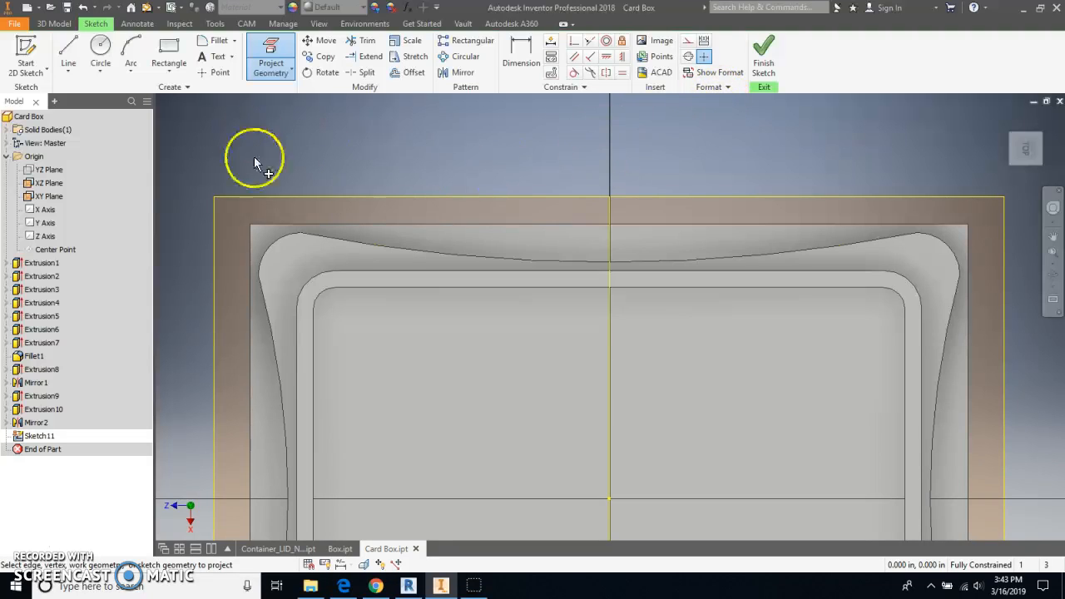
left_click(411, 73)
left_click(582, 278)
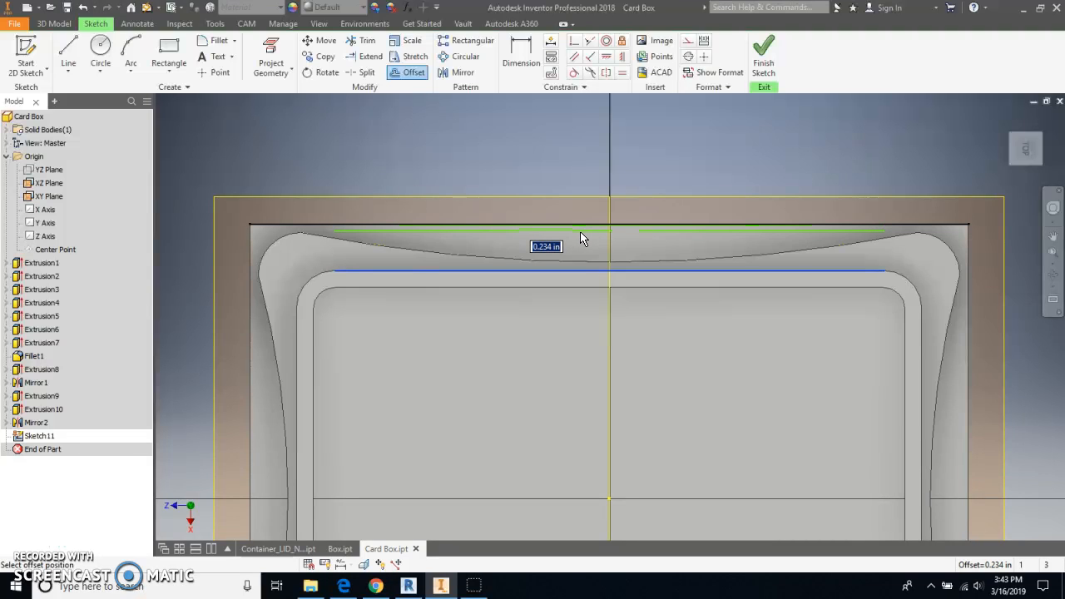
type(".25")
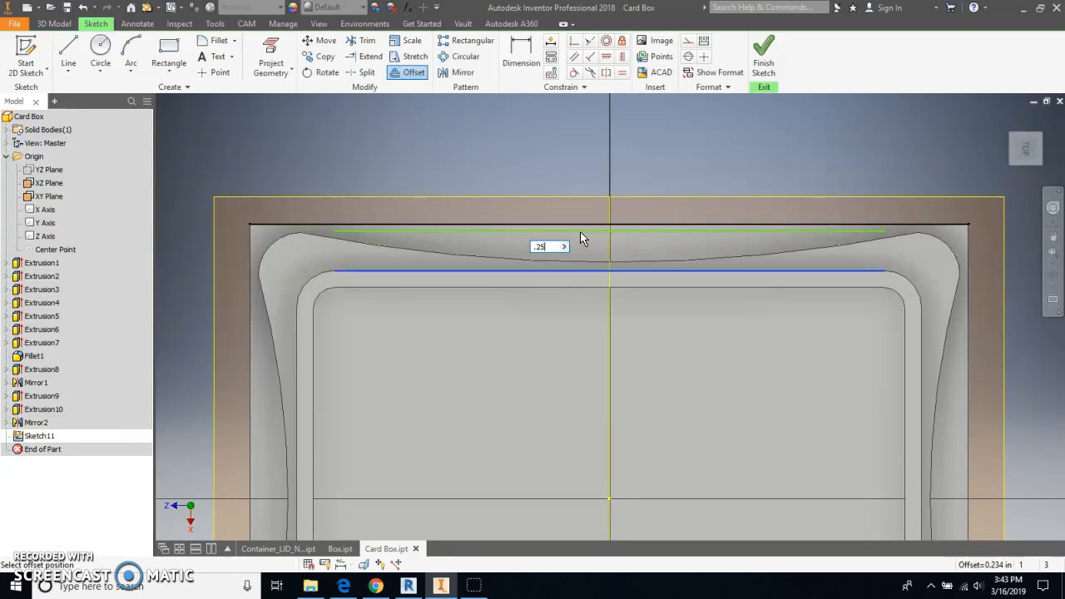
key("Return")
left_click(629, 210)
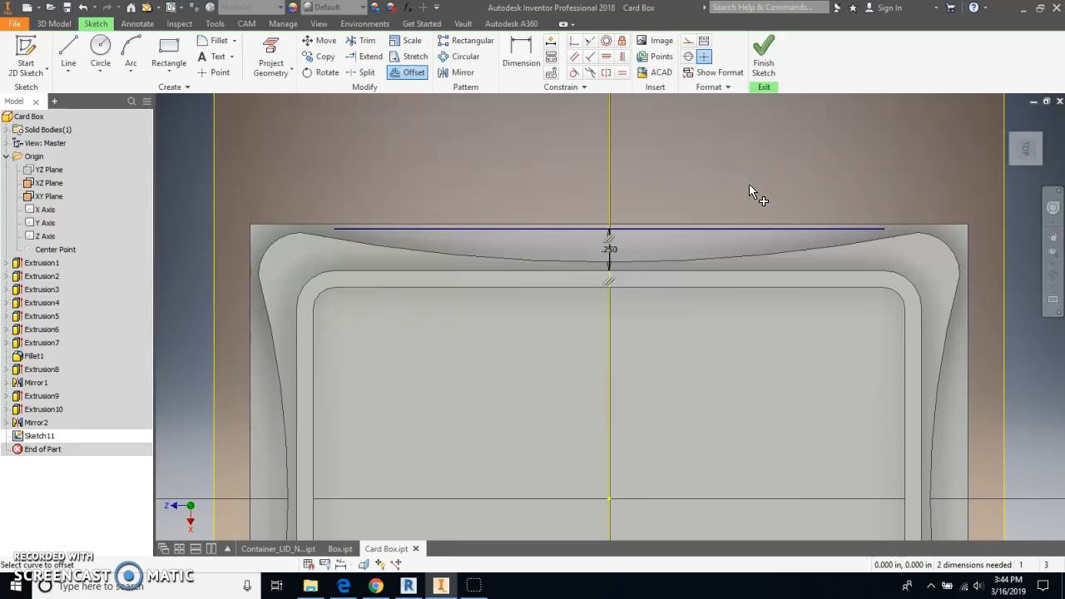
Set the distance dimension between the rim edge and the offset line to 0.225 in.
left_click(610, 254)
key("Escape")
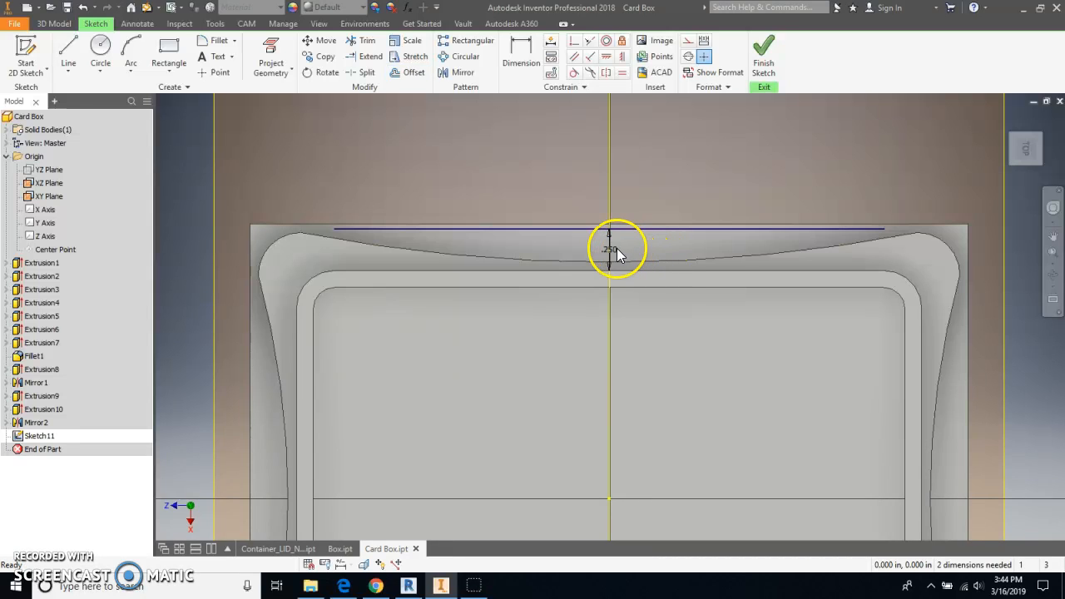
double_click(612, 249)
type(".22")
key("Return")
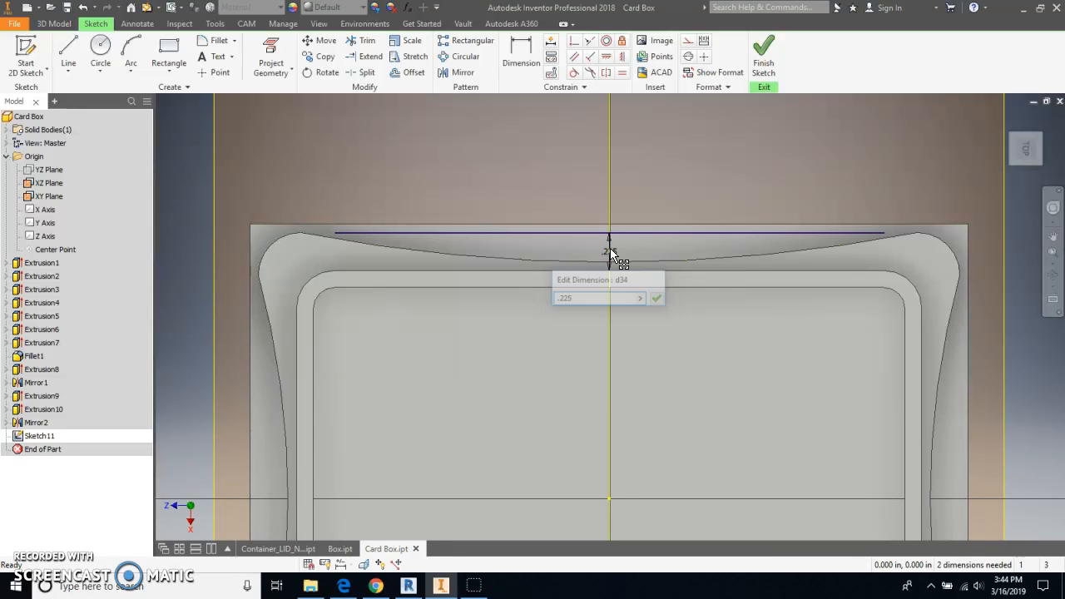
Convert the line offset from the rim edge to construction geometry.
left_click(671, 233)
left_click(654, 209)
left_click(659, 237)
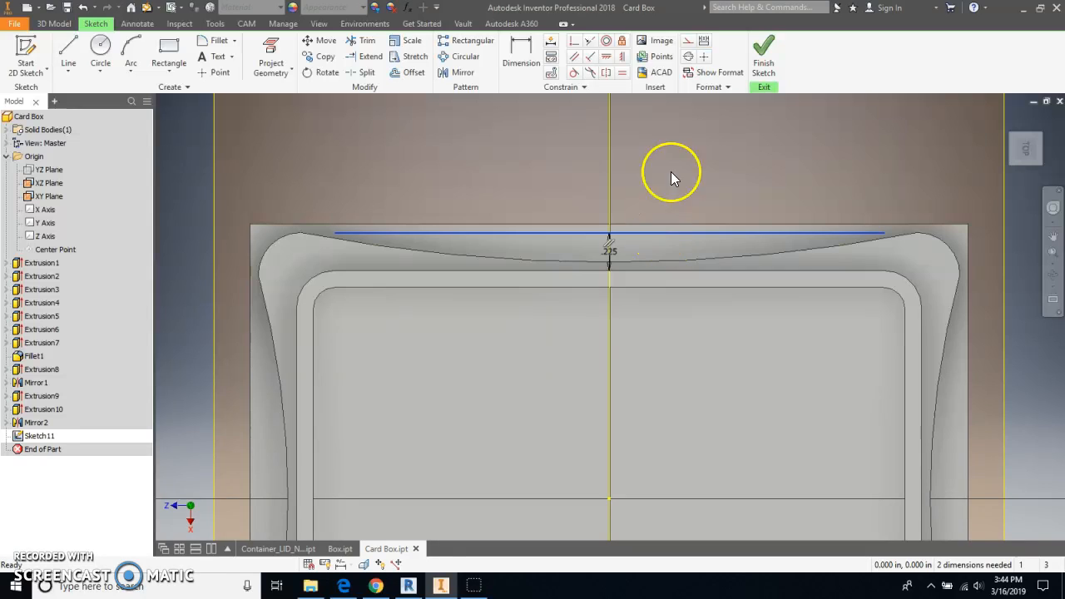
left_click(690, 43)
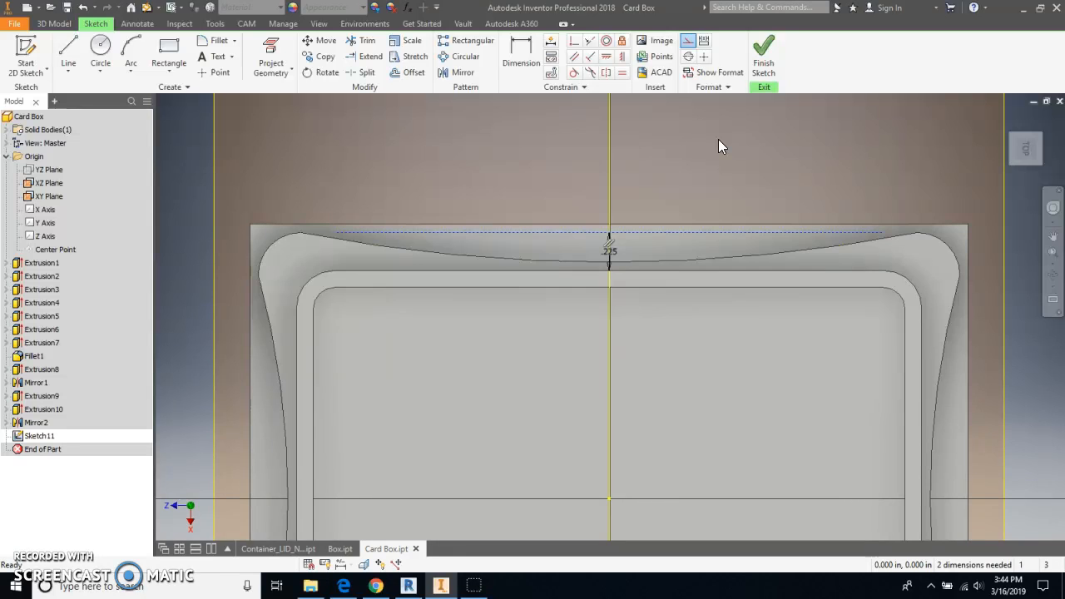
Draw a construction line along the center axis from the rim's inner edge to beyond the box's outer edge.
left_click(68, 51)
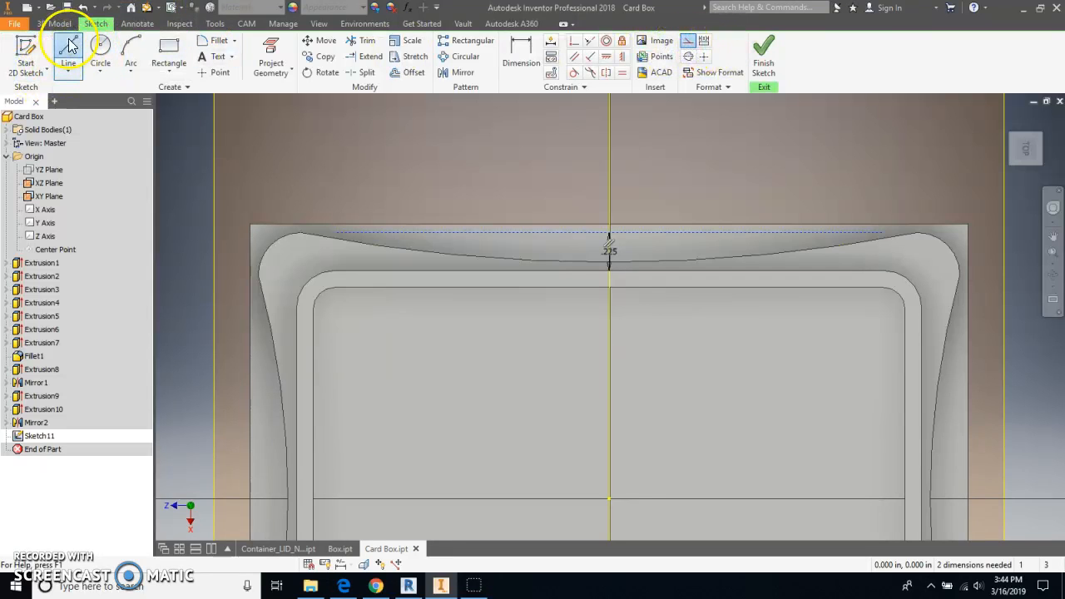
left_click(688, 43)
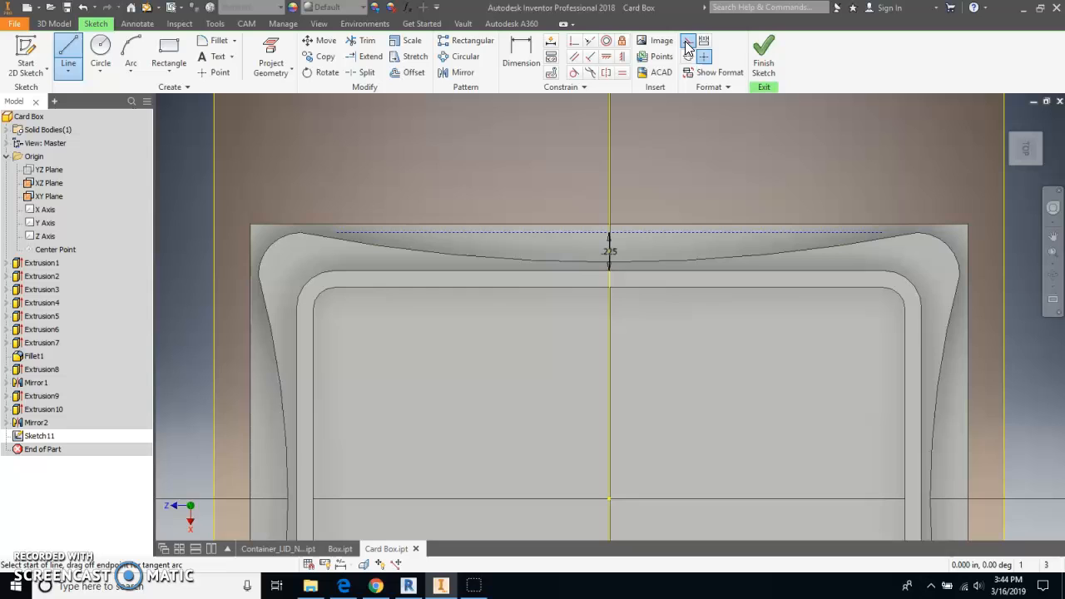
left_click(609, 288)
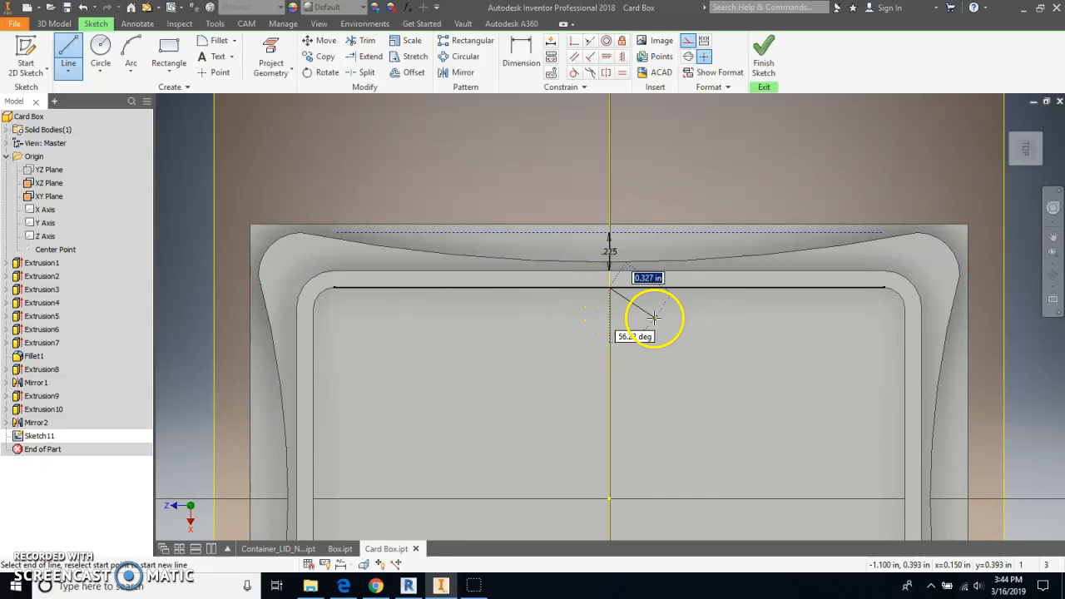
left_click(610, 126)
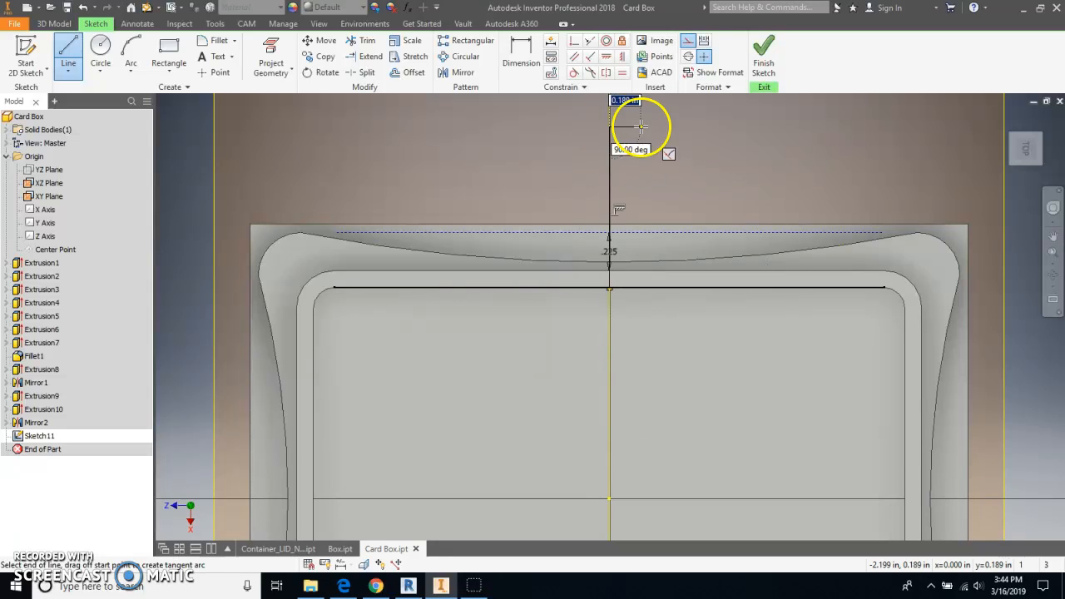
key("Escape")
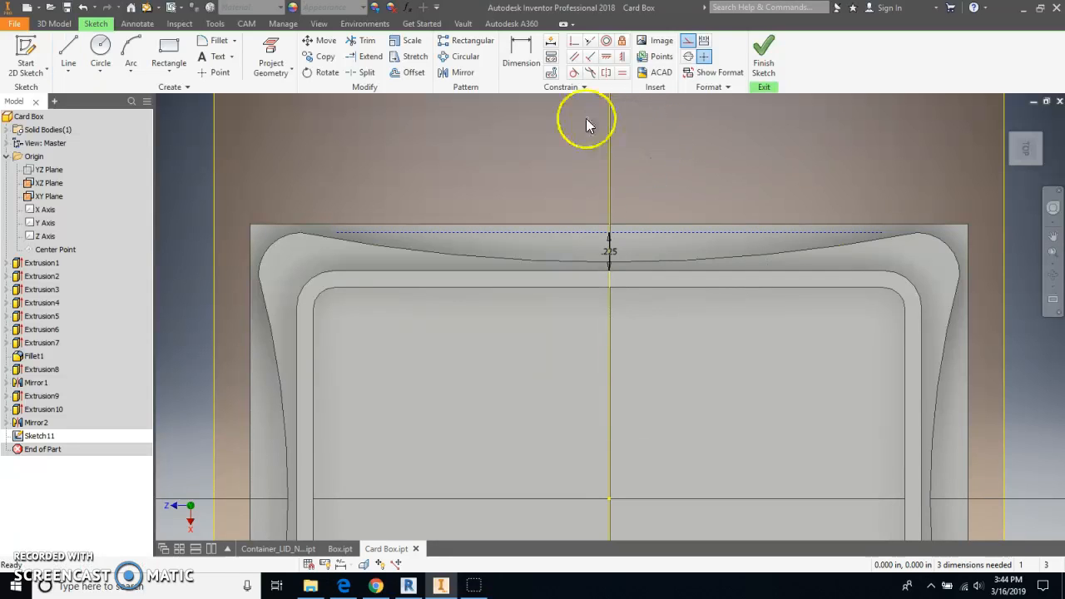
Offset the center construction line 0.6 in to each side.
left_click(408, 71)
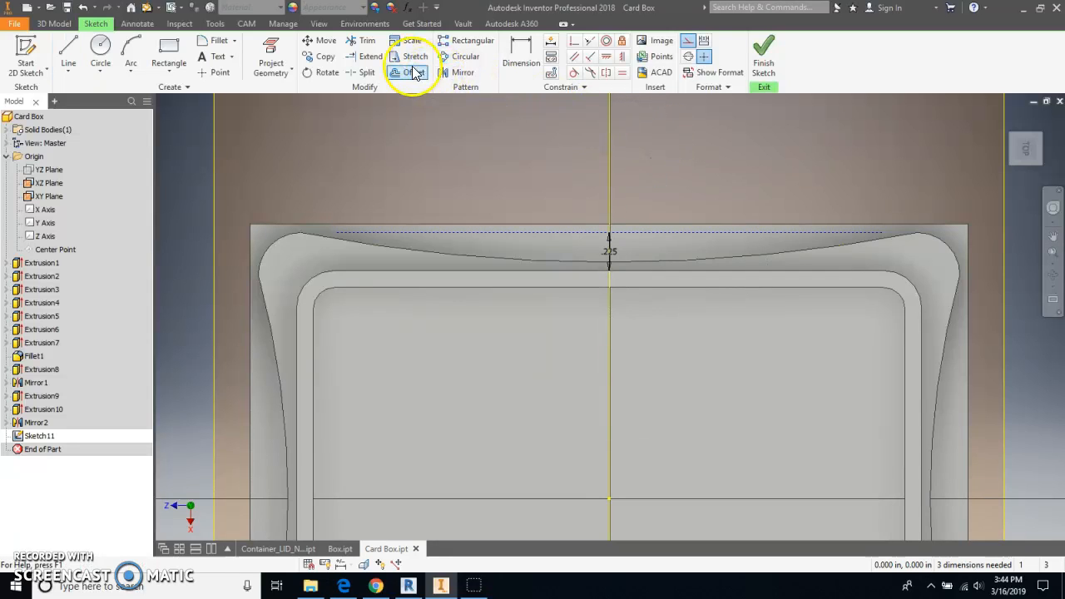
left_click(611, 191)
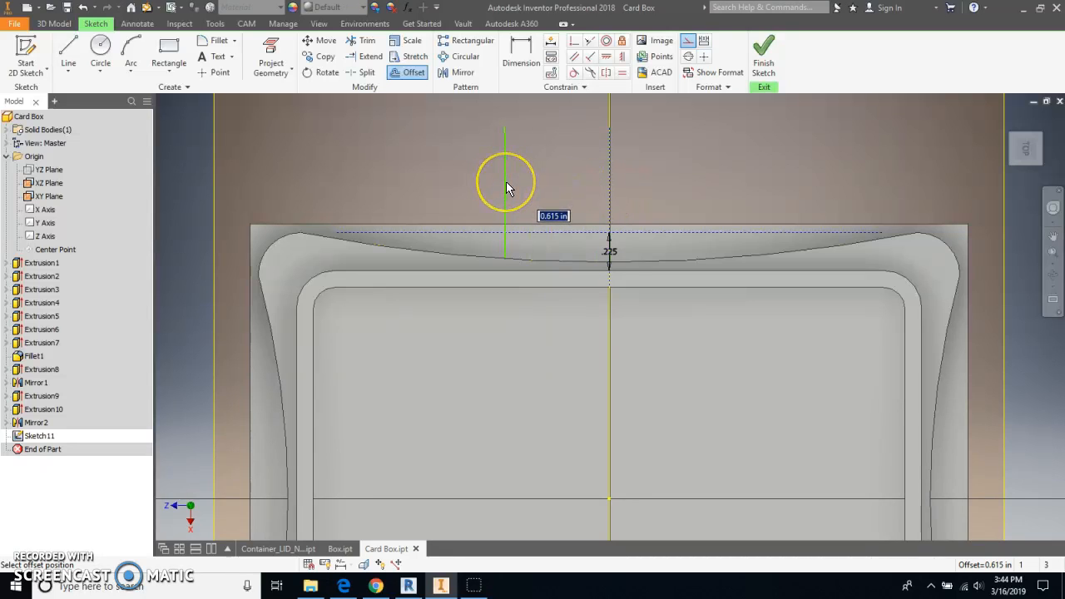
type(".6")
key("Return")
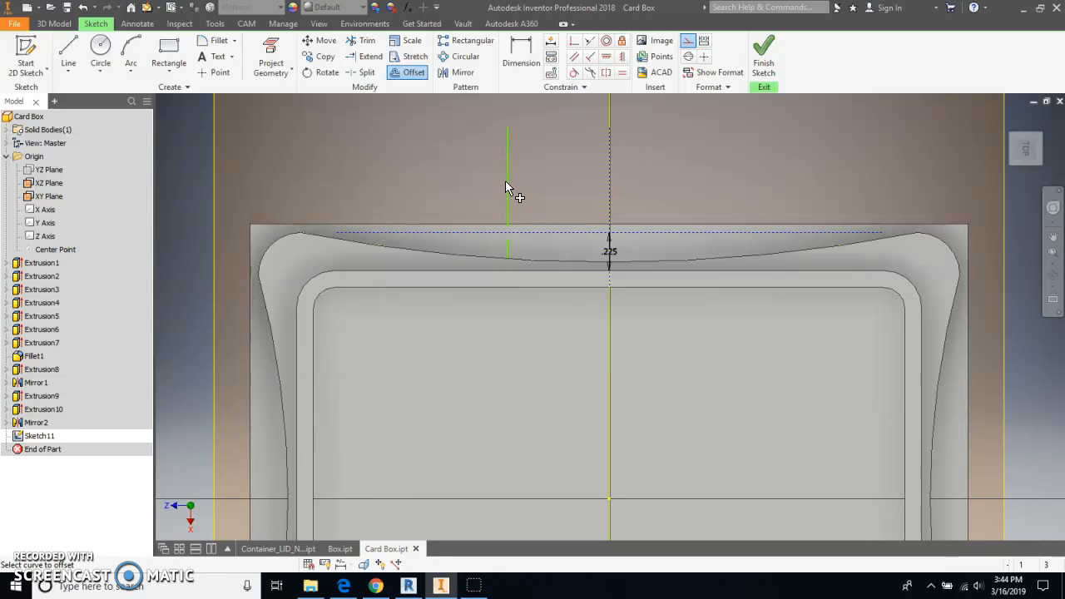
left_click(567, 147)
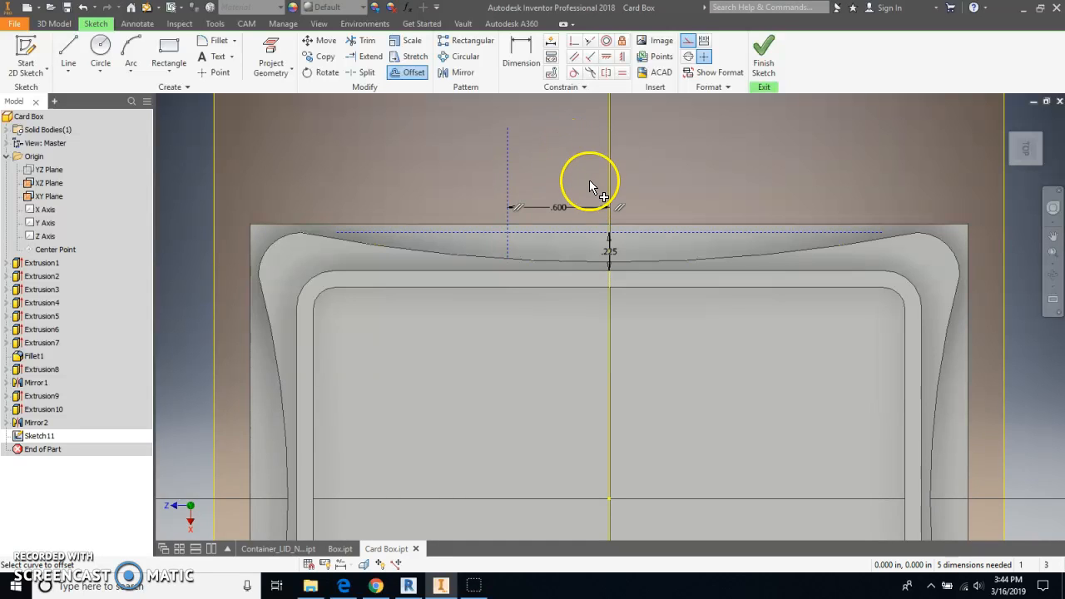
left_click_drag(610, 178, 708, 176)
type(".6")
key("Return")
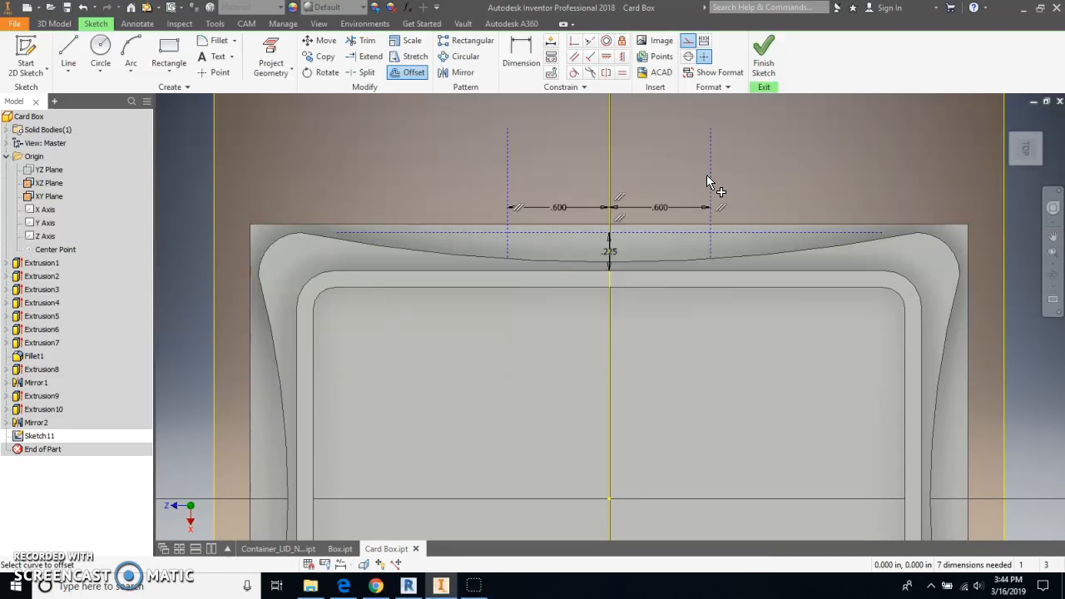
Trim the portions of both side construction lines that extend inward past the curved edge.
left_click(362, 43)
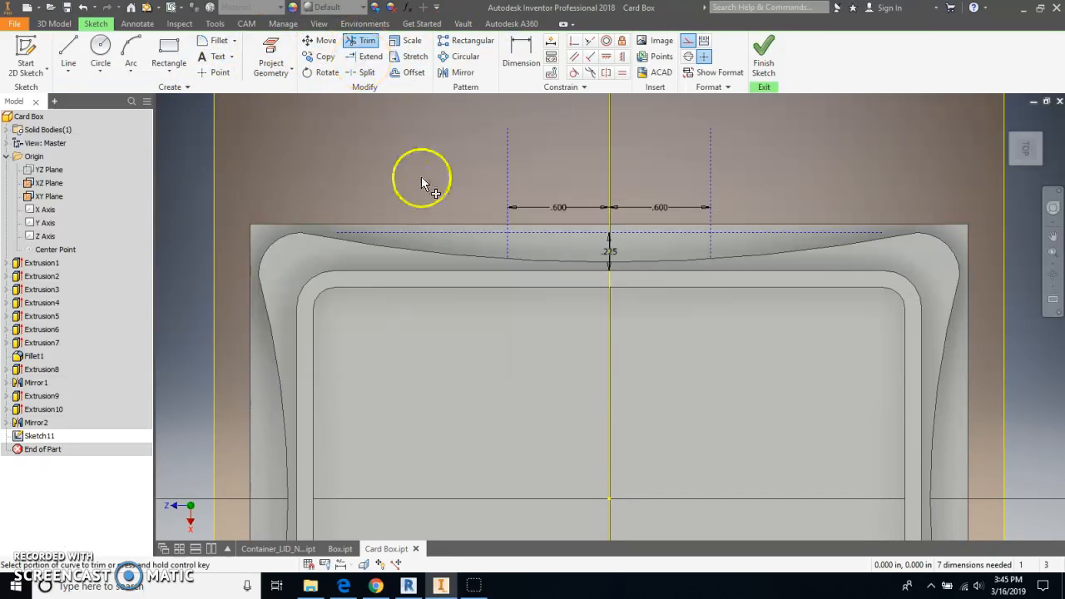
left_click(509, 268)
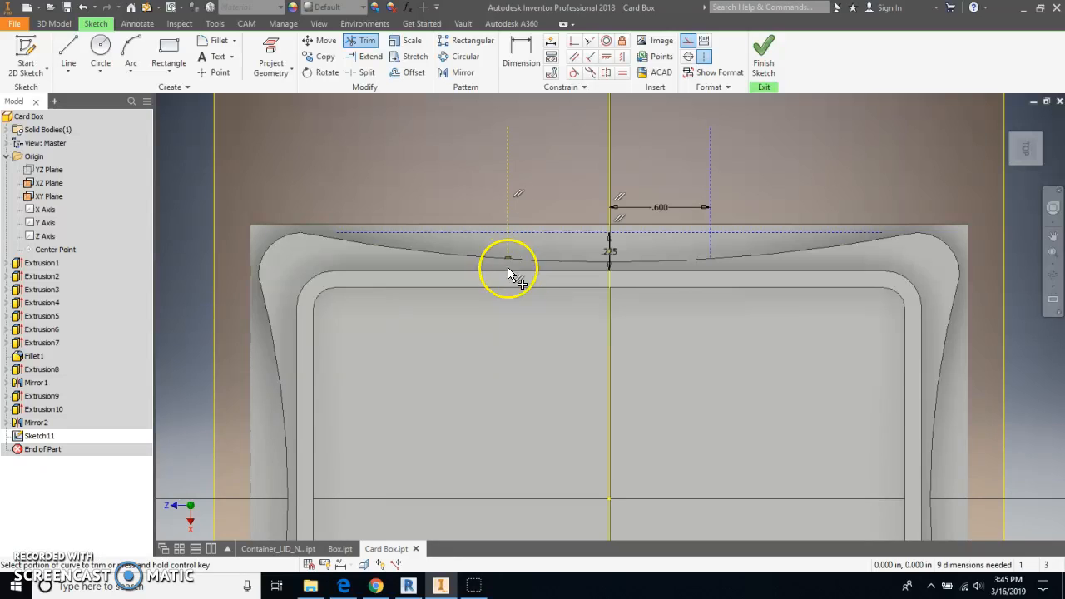
left_click(712, 268)
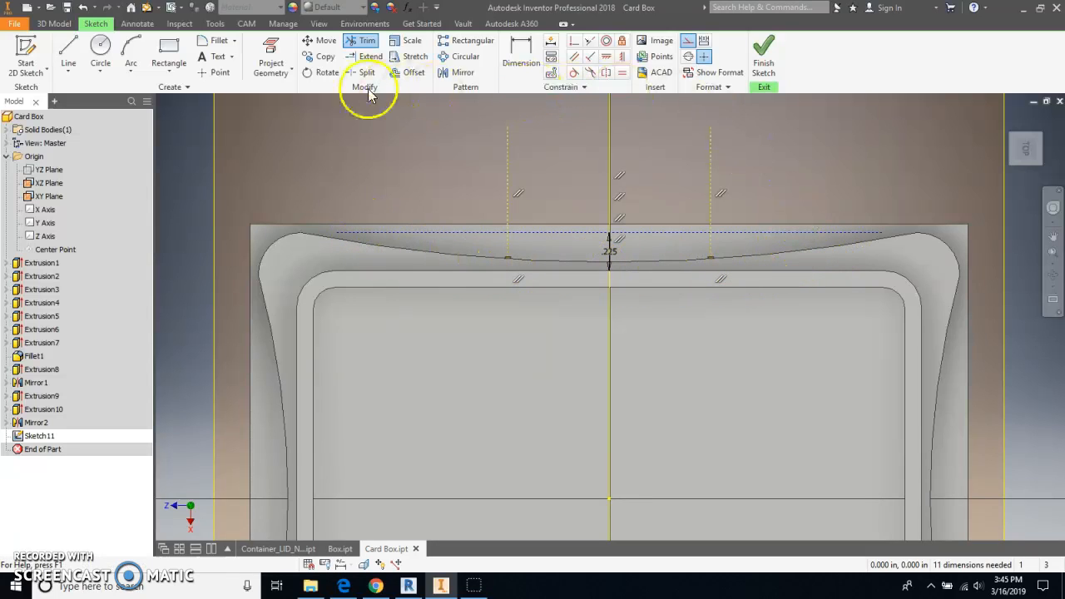
mouse_move(337, 109)
left_mouse_down()
mouse_move(295, 108)
mouse_move(266, 125)
left_mouse_up()
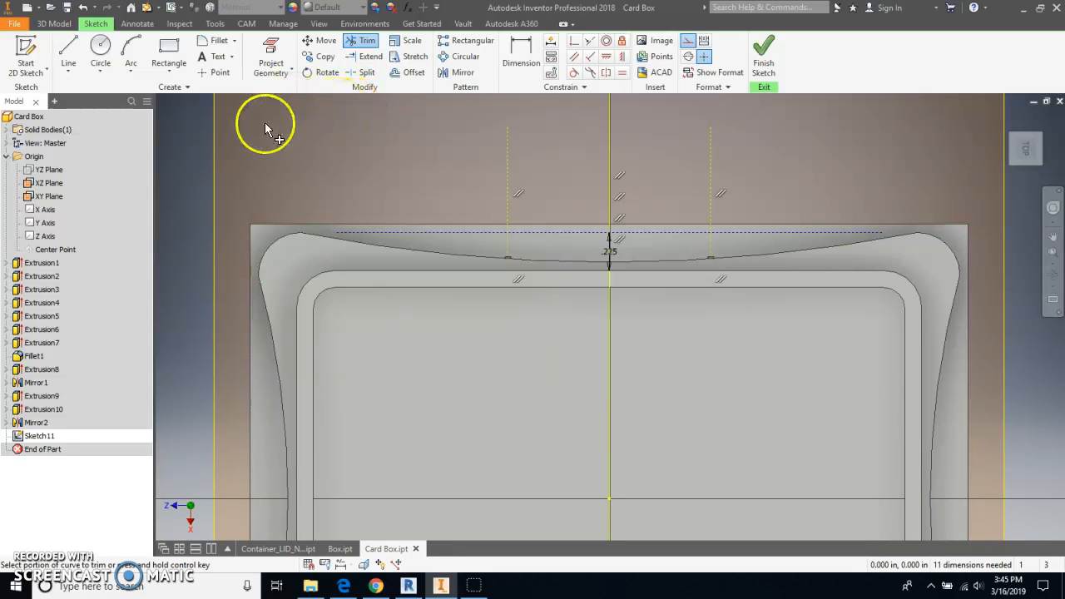
Draw a three-point arc between the side lines' inner ends, peaking on the offset construction line at center, and make it normal geometry.
left_click(131, 54)
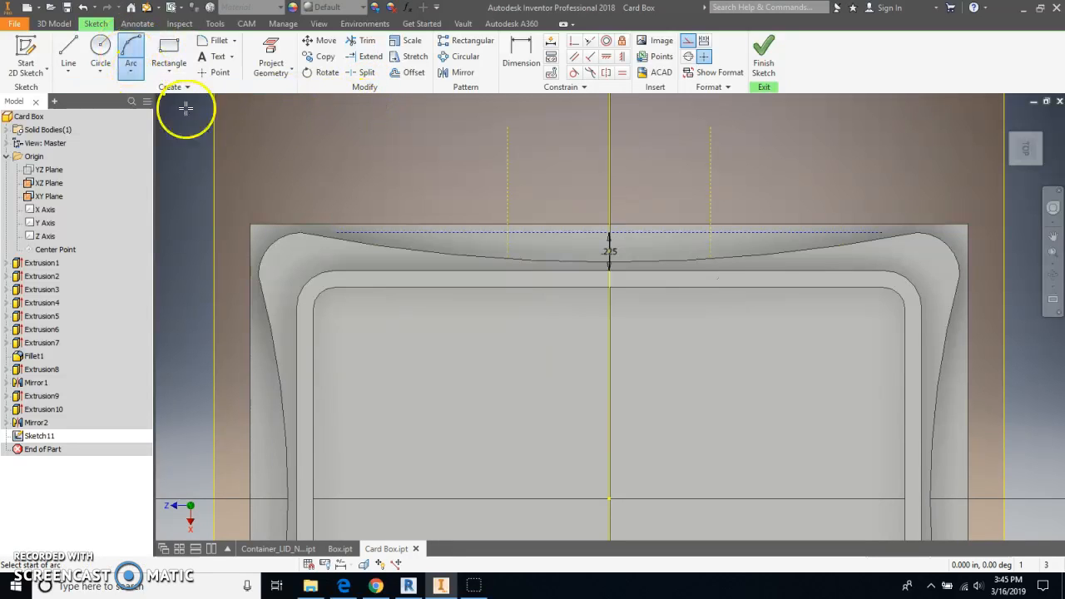
left_click(507, 259)
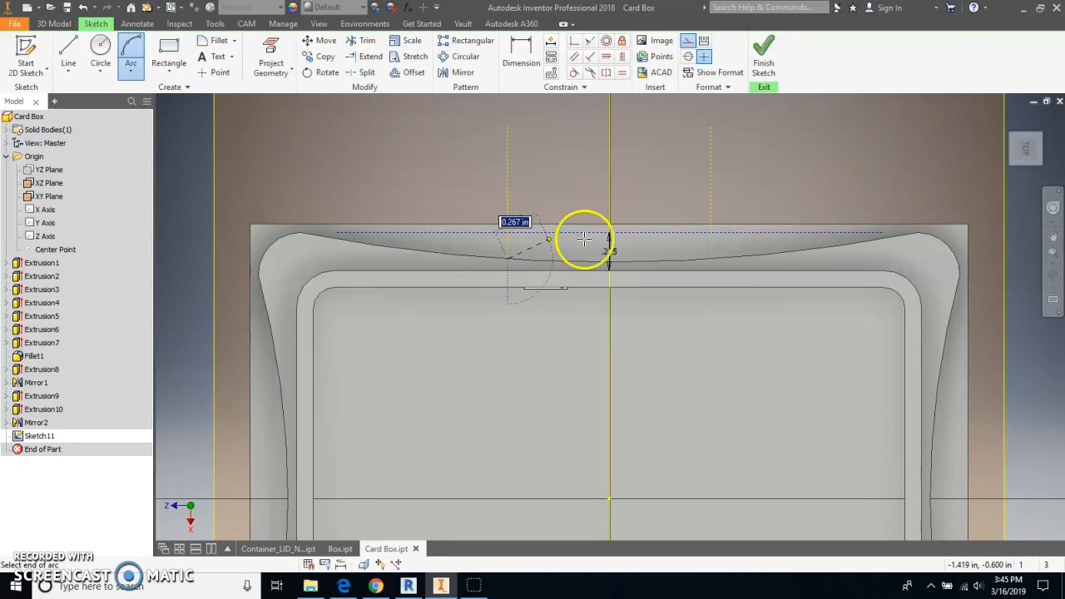
left_click(710, 259)
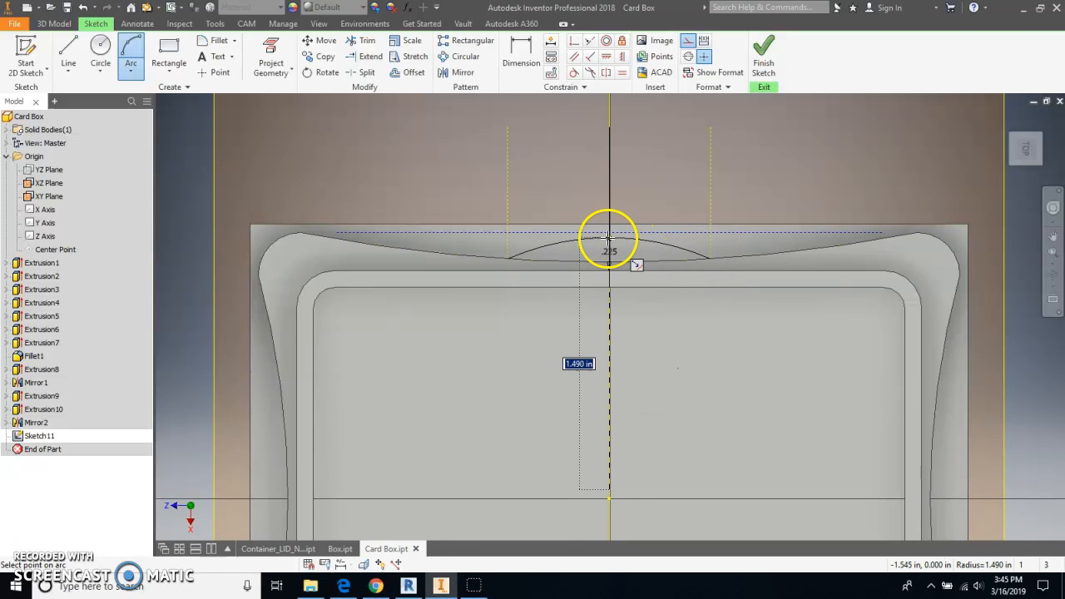
left_click(608, 235)
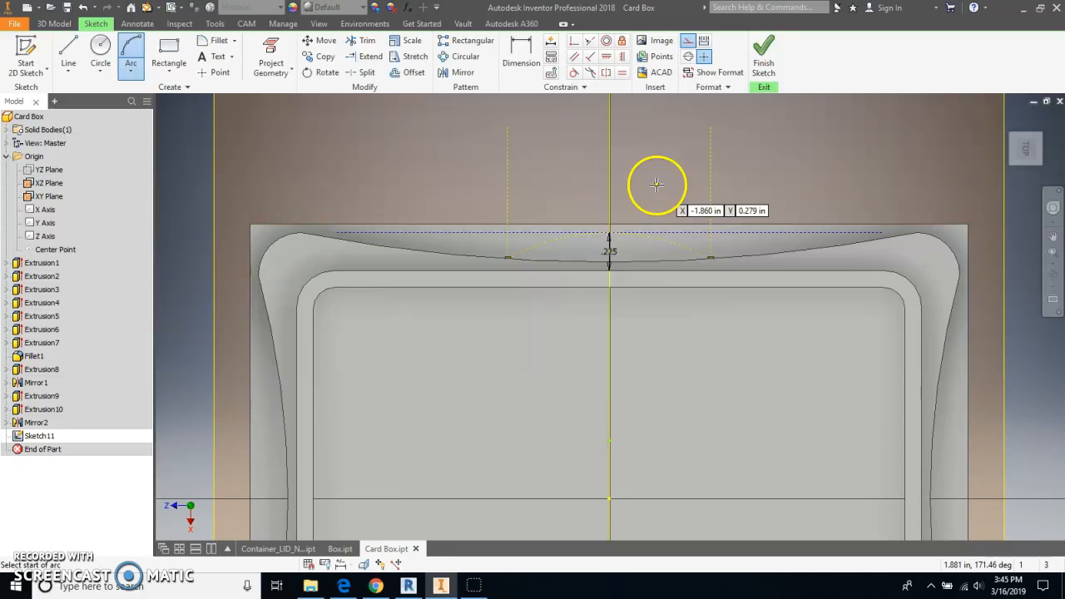
key("Escape")
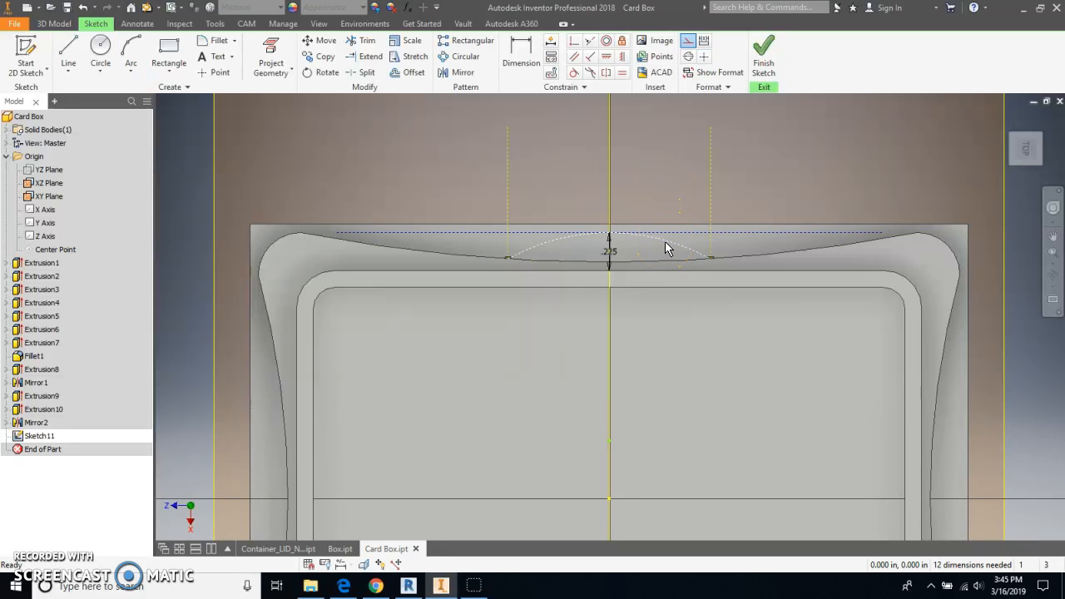
left_click(688, 40)
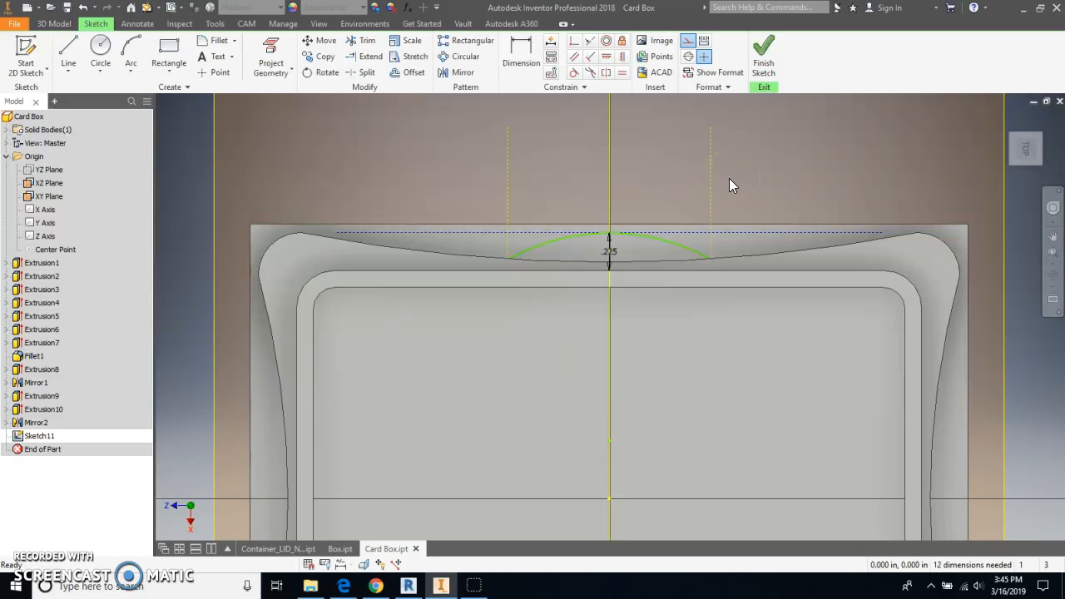
Close the tab profile with a normal three-point arc along the curved edge between the side lines' inner ends, and finish the sketch.
left_click(130, 50)
left_click(687, 40)
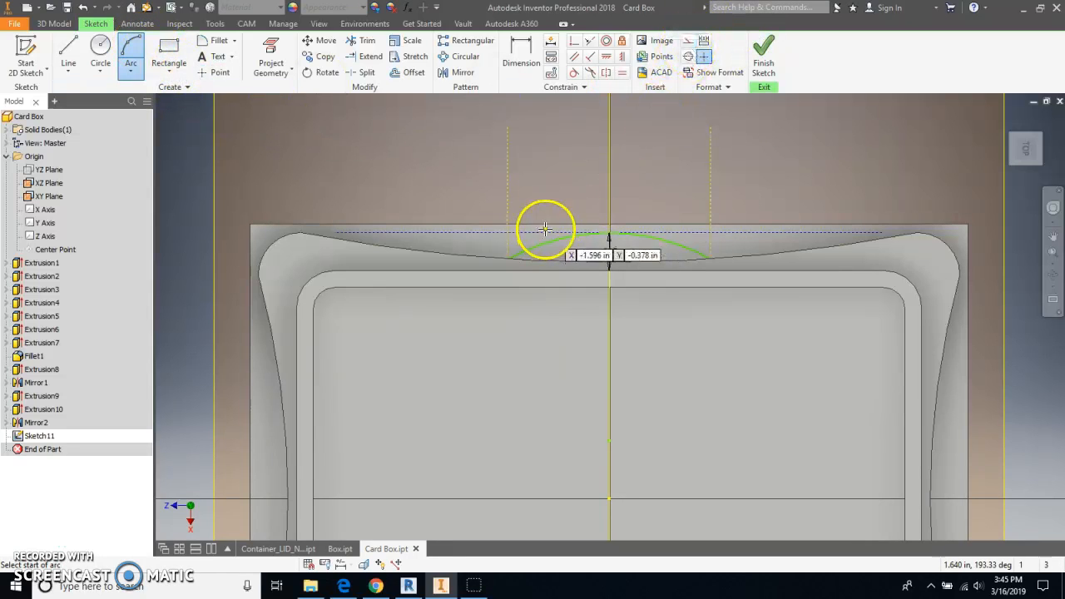
left_click(508, 259)
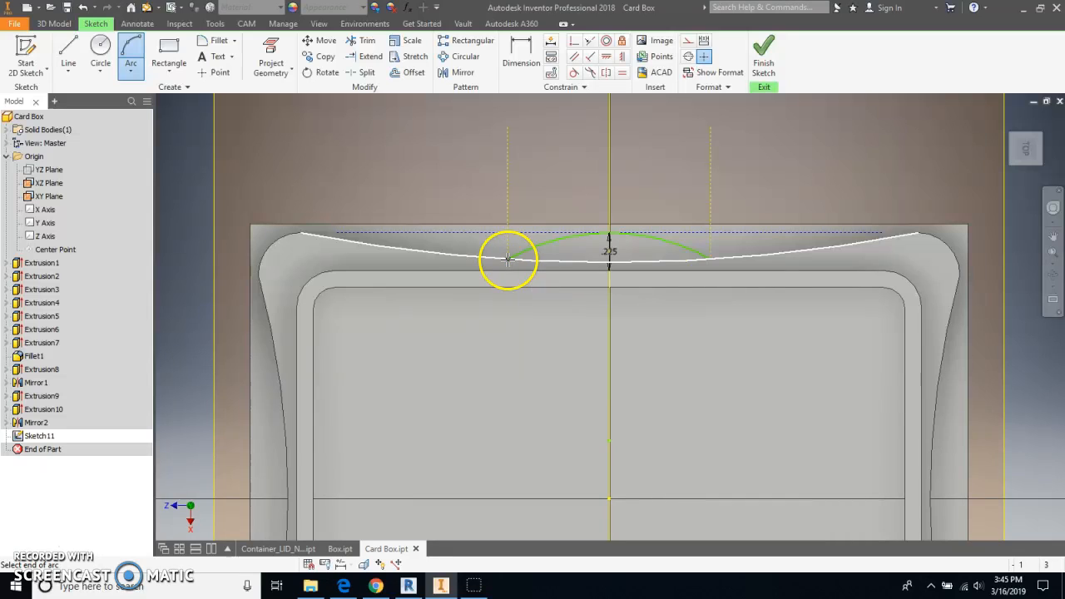
left_click(709, 260)
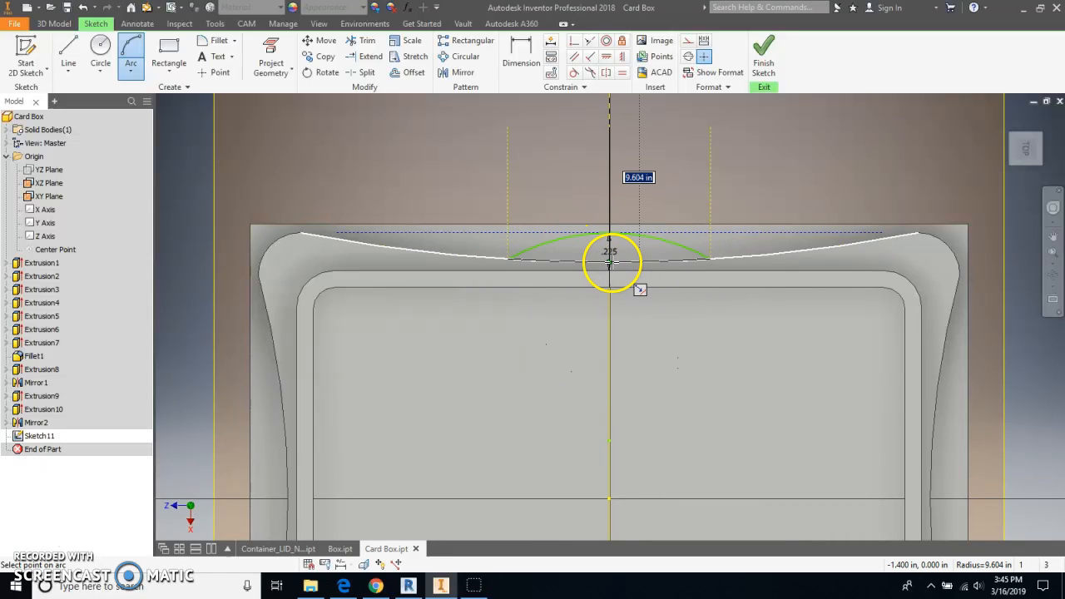
left_click(612, 263)
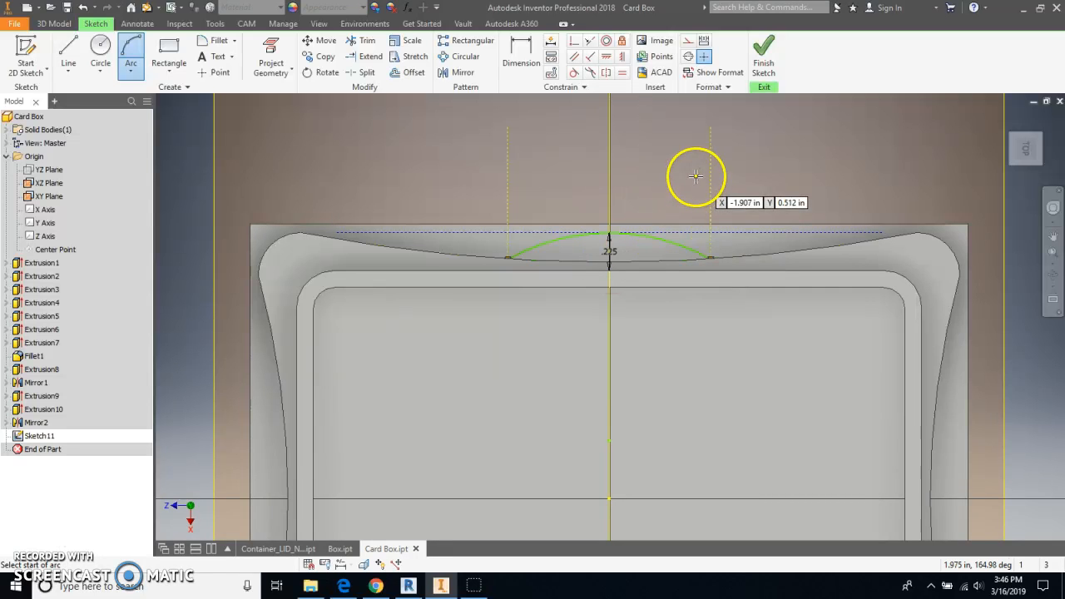
left_click(762, 67)
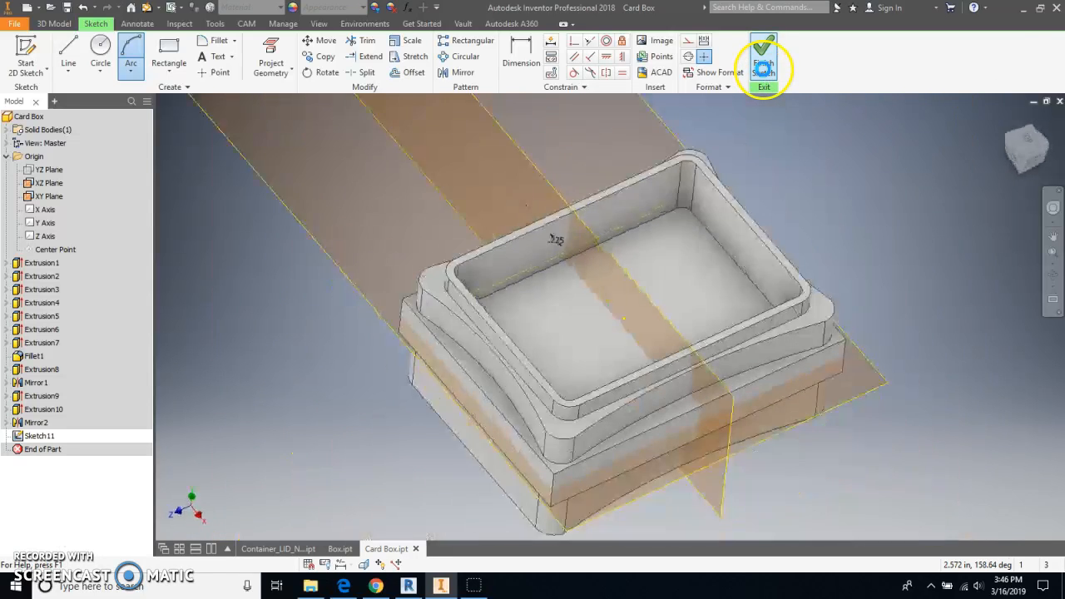
Extrude the closed arc profile up to the top face of the upper curved ledge, using the To extent.
left_click(1036, 140)
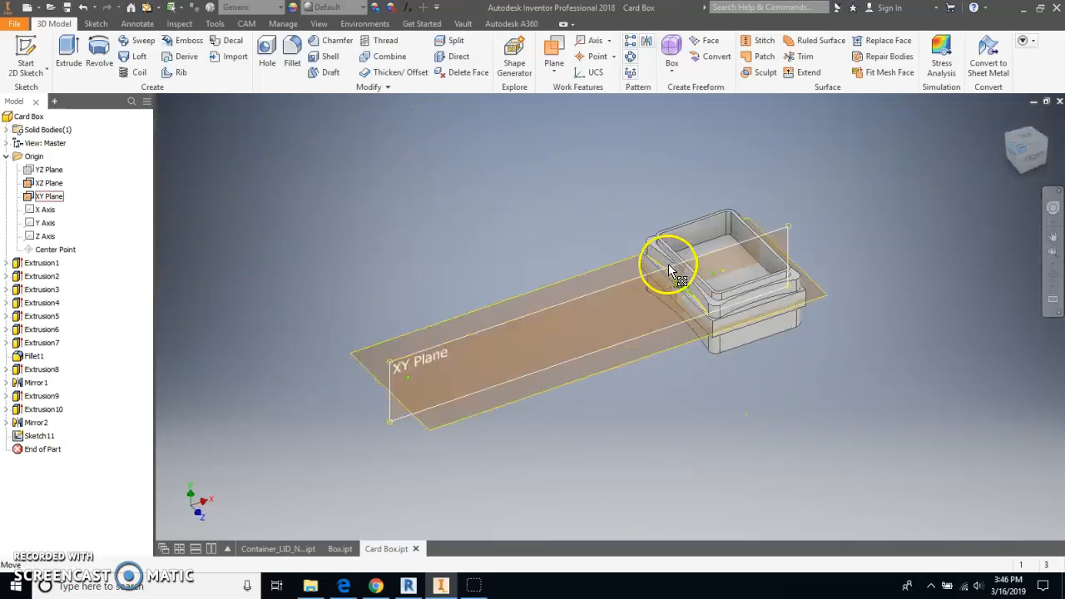
scroll(670, 271, "down", 5)
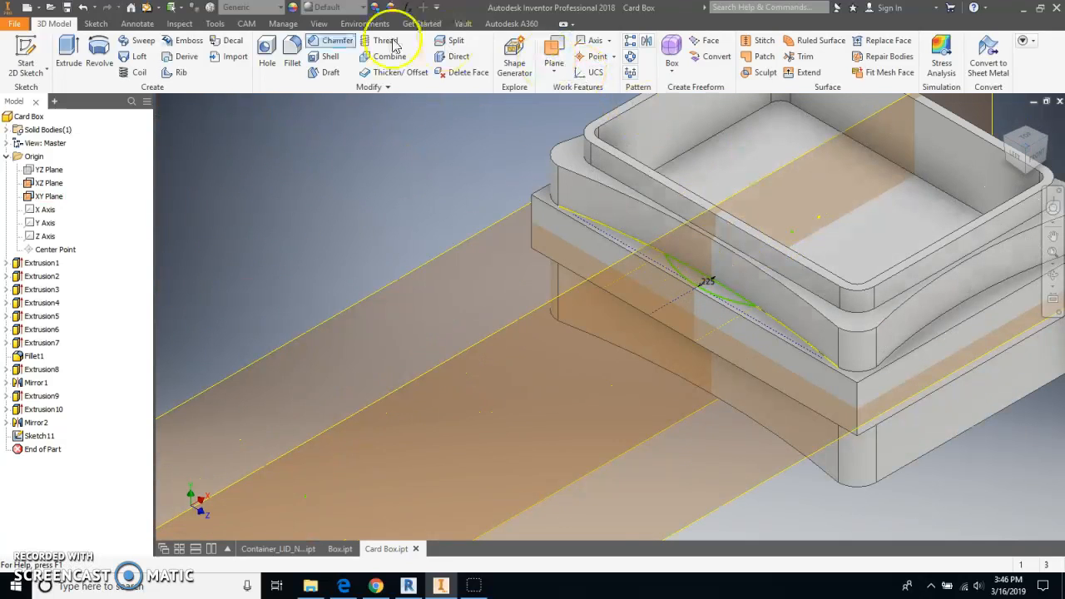
left_click(67, 46)
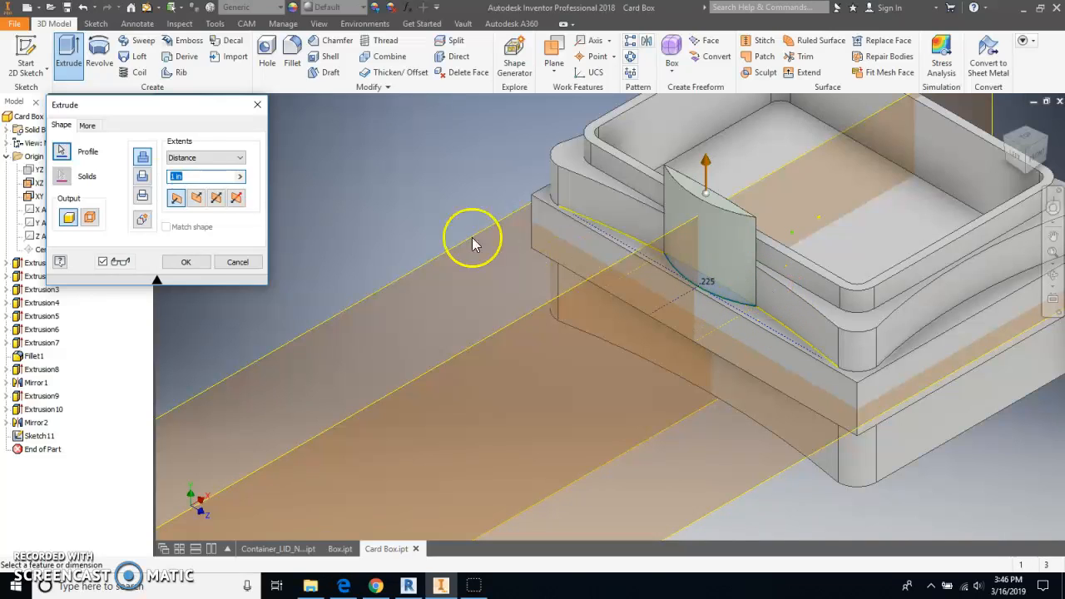
left_click(213, 161)
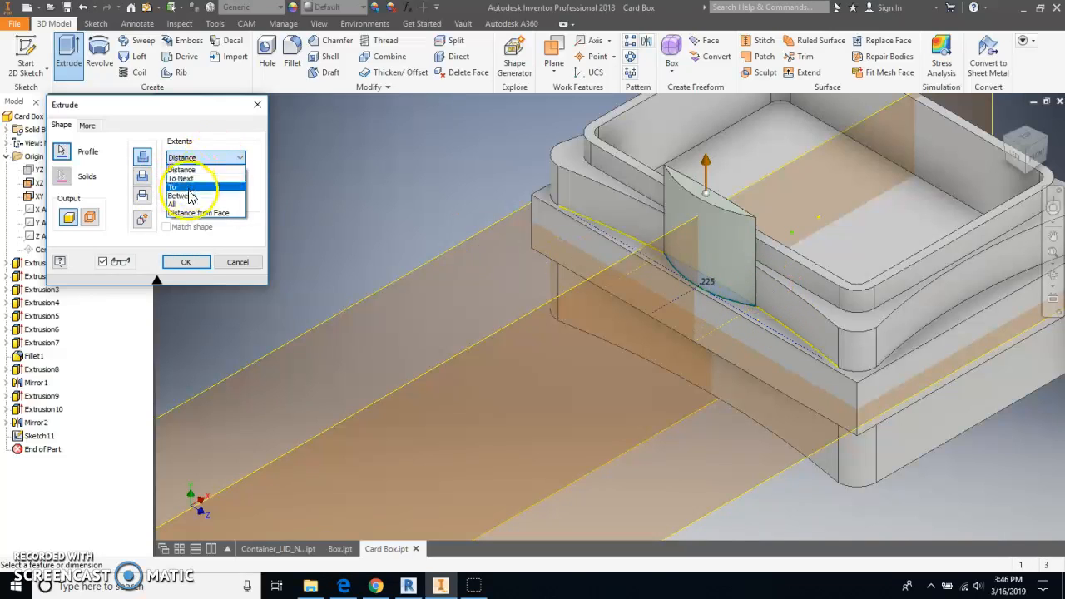
left_click(190, 188)
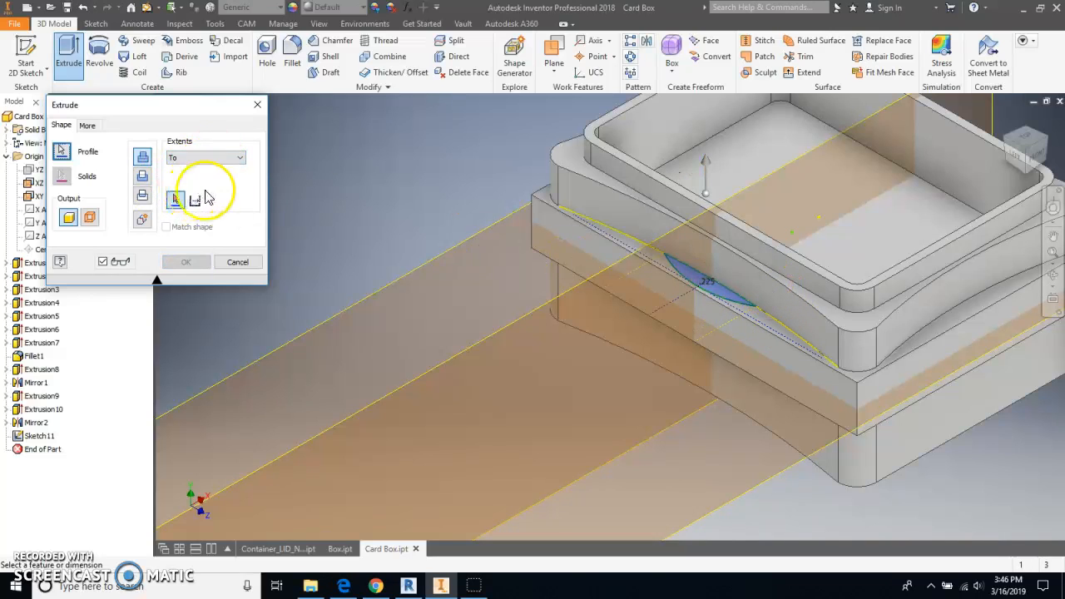
left_click(799, 295)
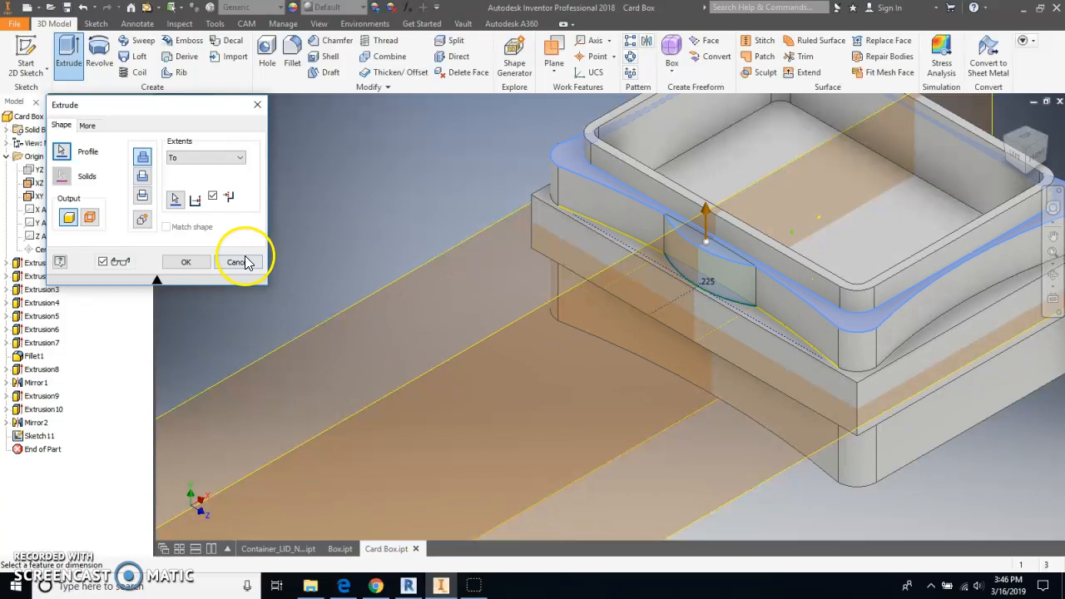
left_click(178, 263)
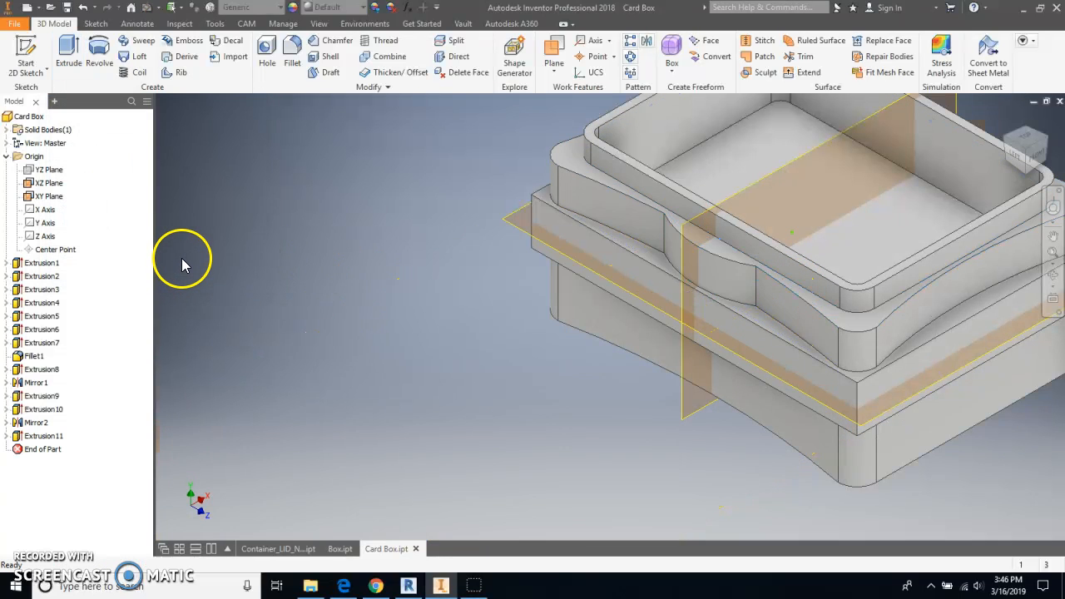
Mirror the extruded tab about the YZ Plane onto the opposite long side of the box.
middle_click_drag(896, 254, 740, 309)
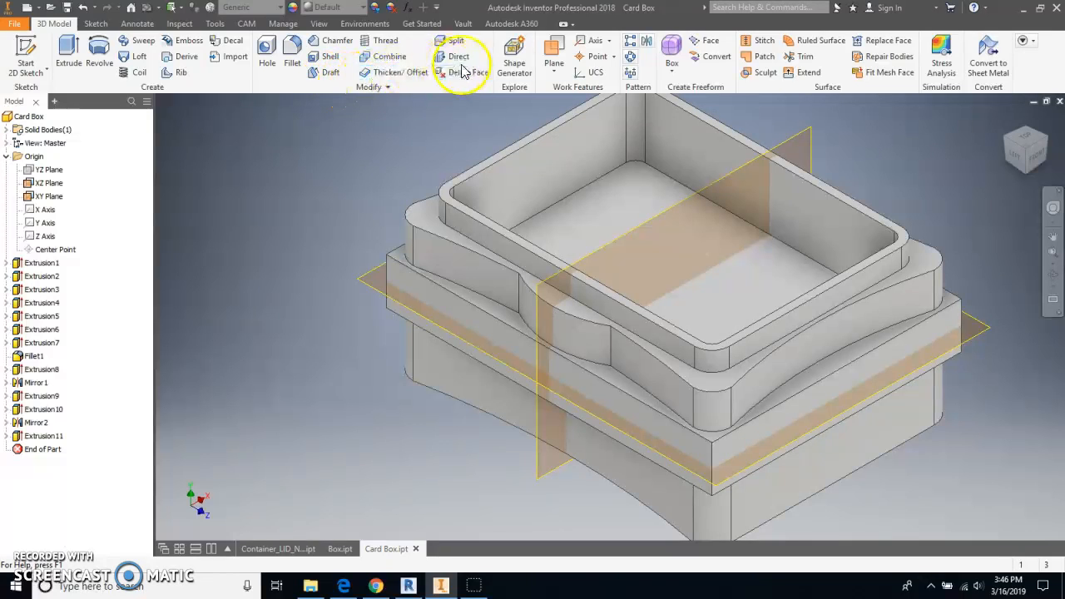
left_click(648, 42)
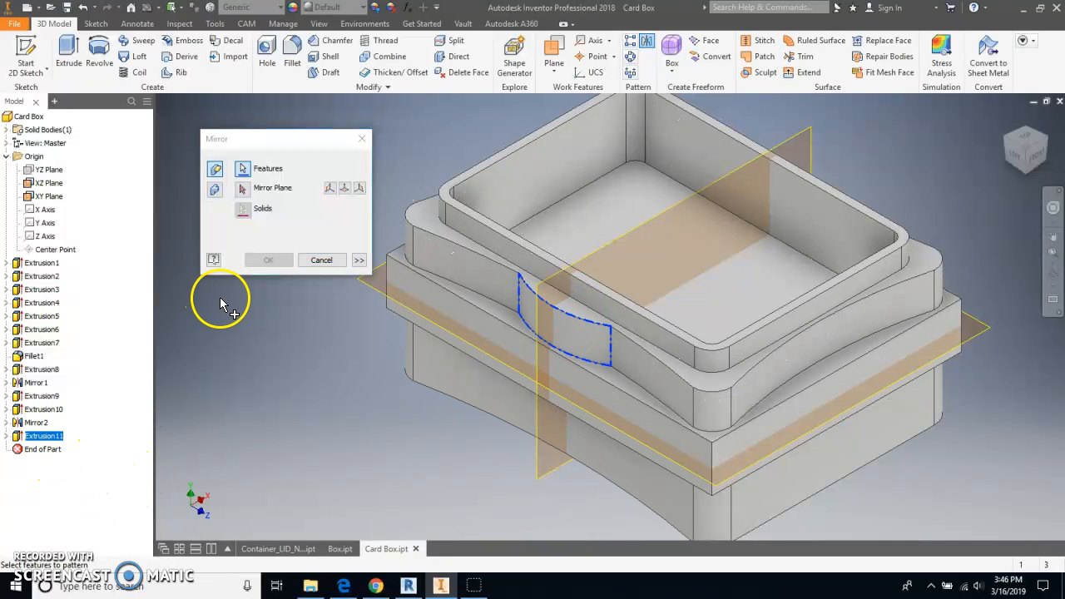
left_click(242, 190)
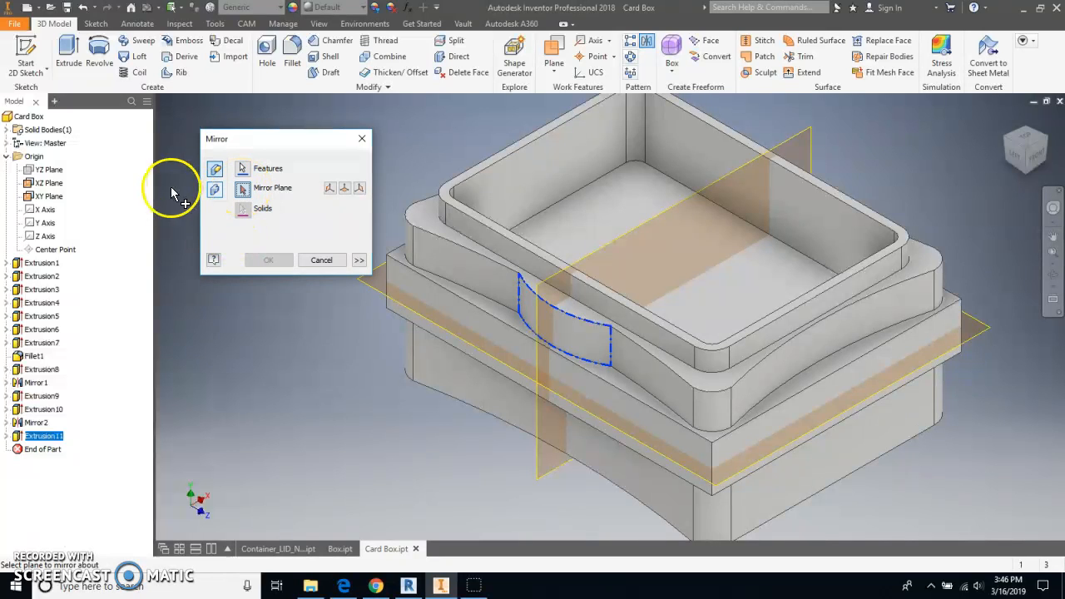
left_click(46, 171)
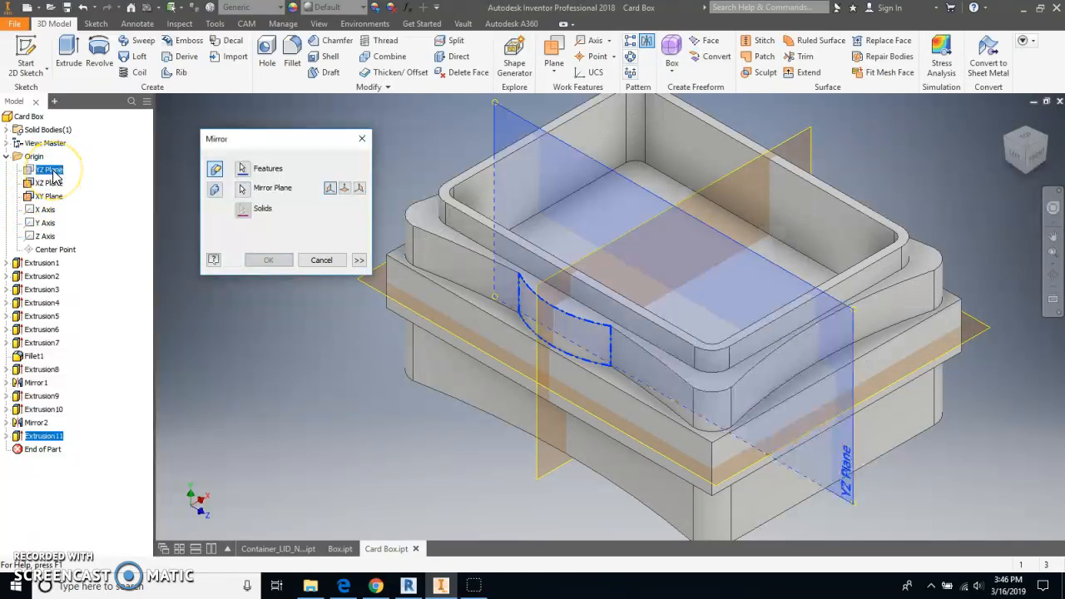
left_click(213, 260)
left_click(251, 264)
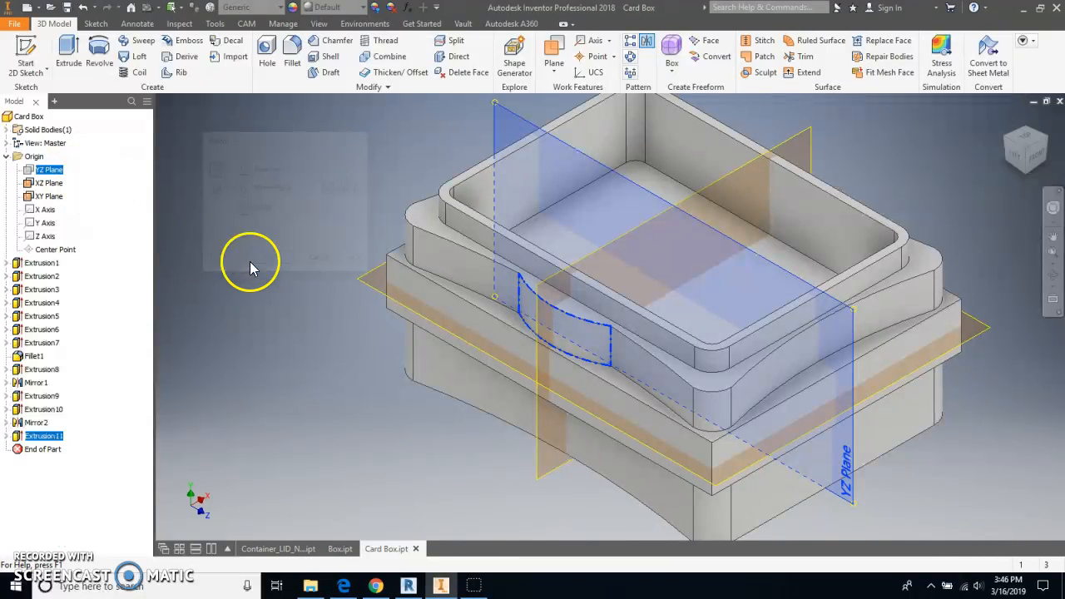
left_click(1049, 146)
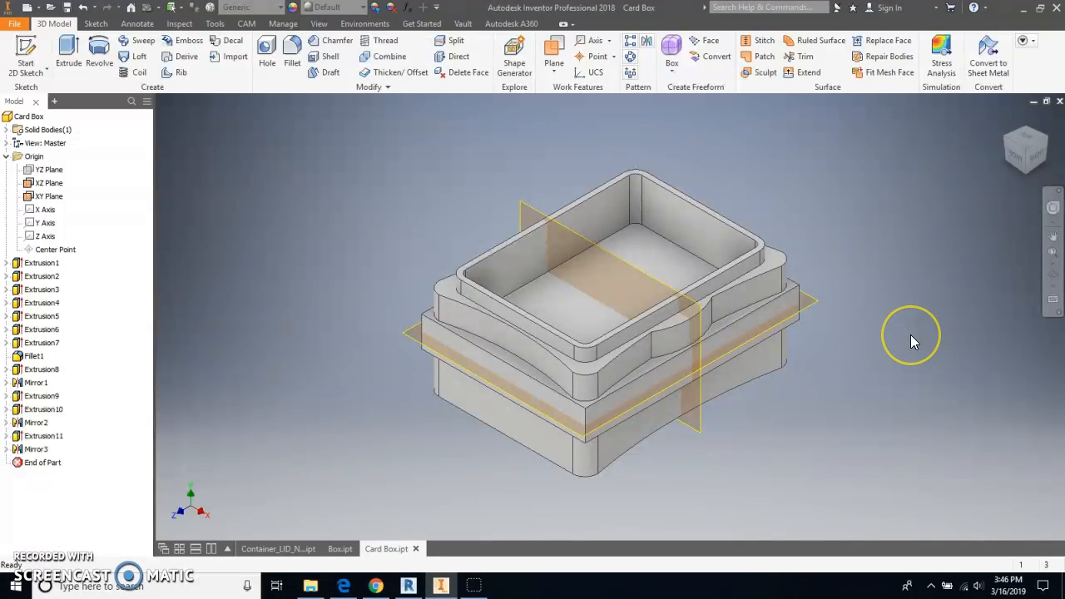
left_click(960, 294)
left_click(844, 375)
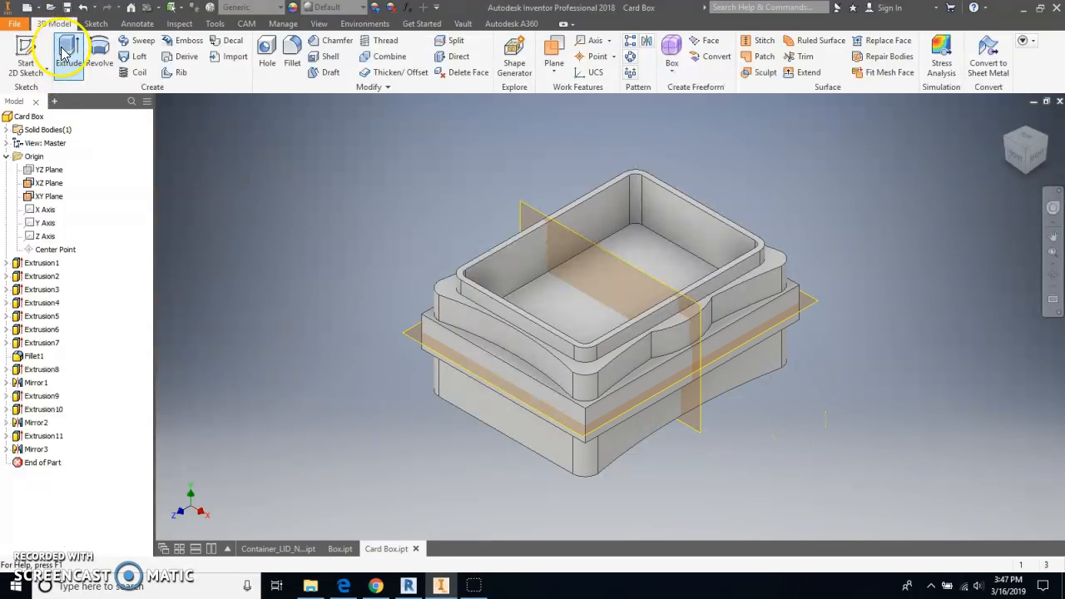
Start a new 2D sketch on the bottom rim face of the box.
left_click(1025, 173)
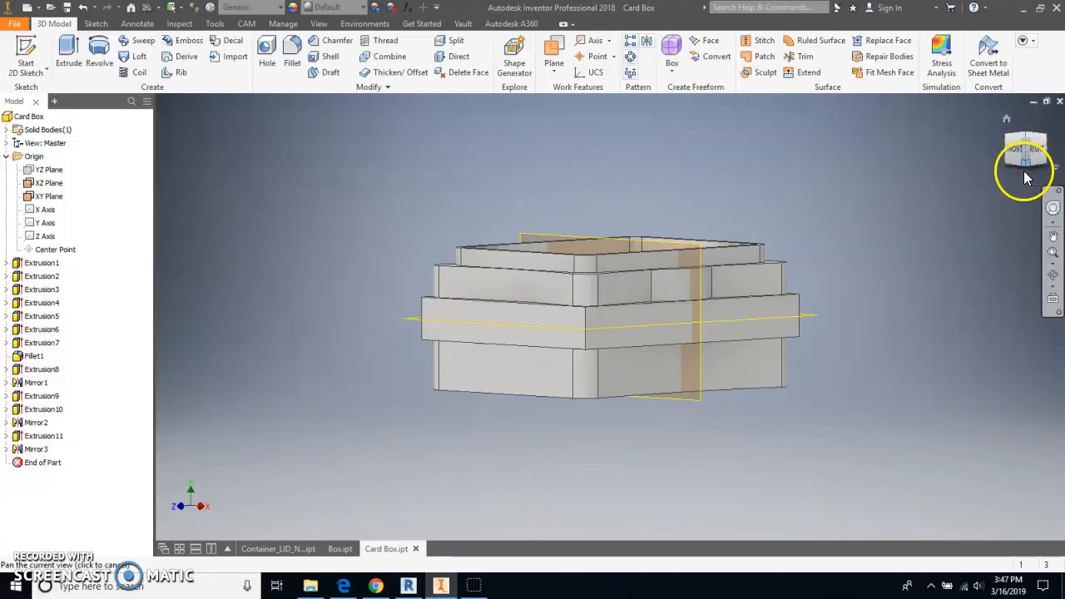
left_click(1025, 175)
left_click(26, 65)
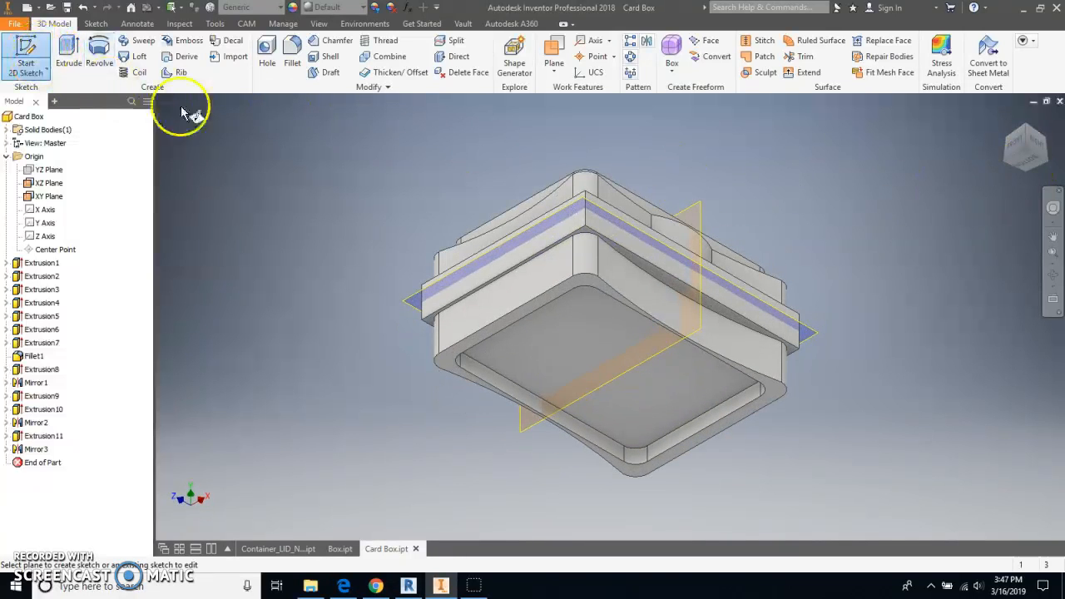
left_click(588, 289)
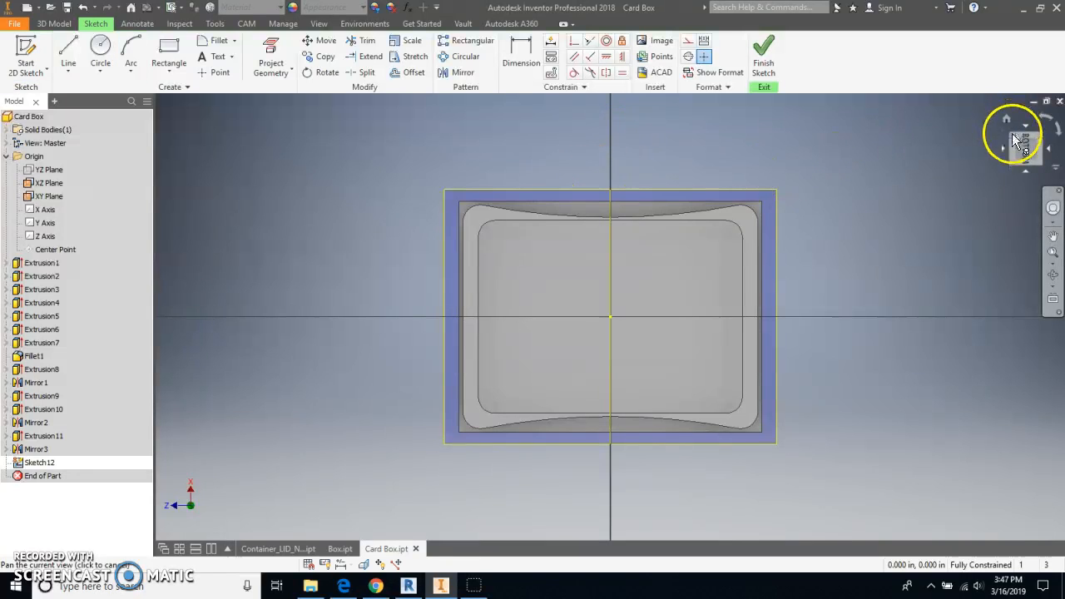
Project the upper tab's outer arc edge into the bottom-face sketch.
left_click(1024, 126)
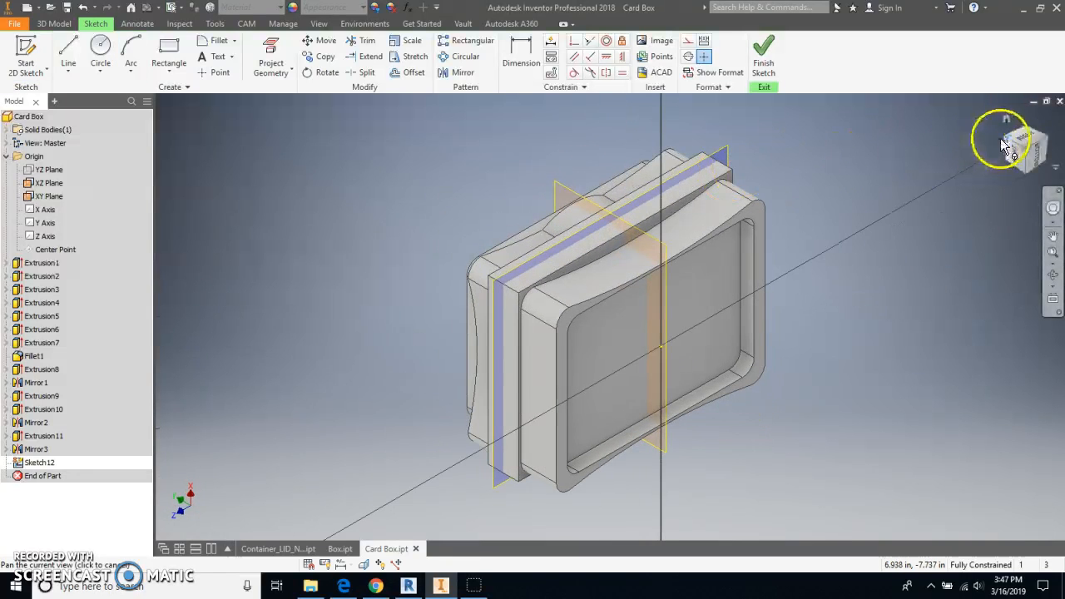
left_click(1007, 145)
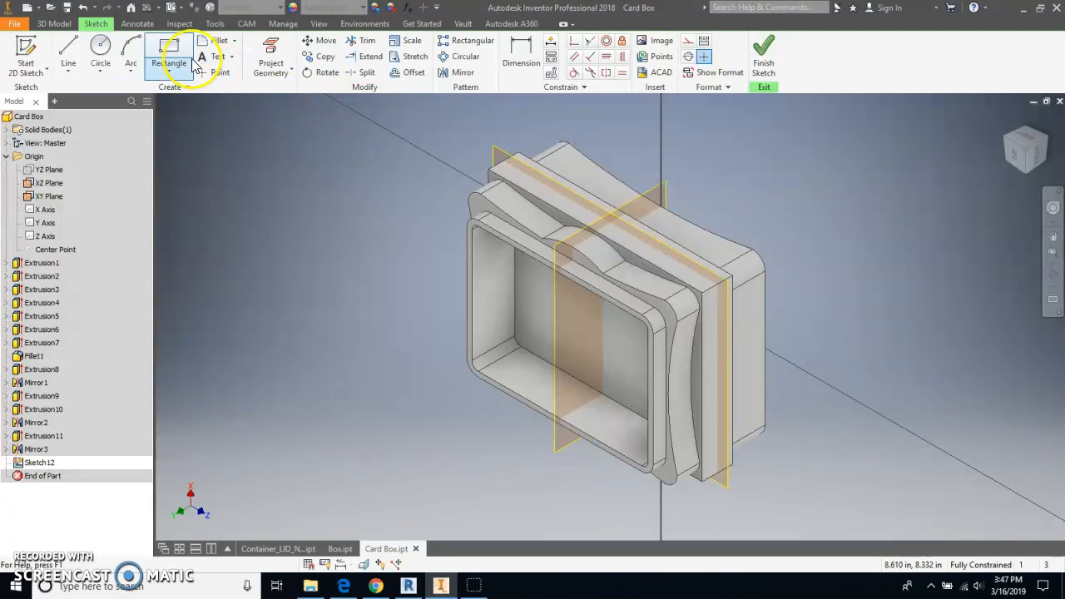
left_click(270, 52)
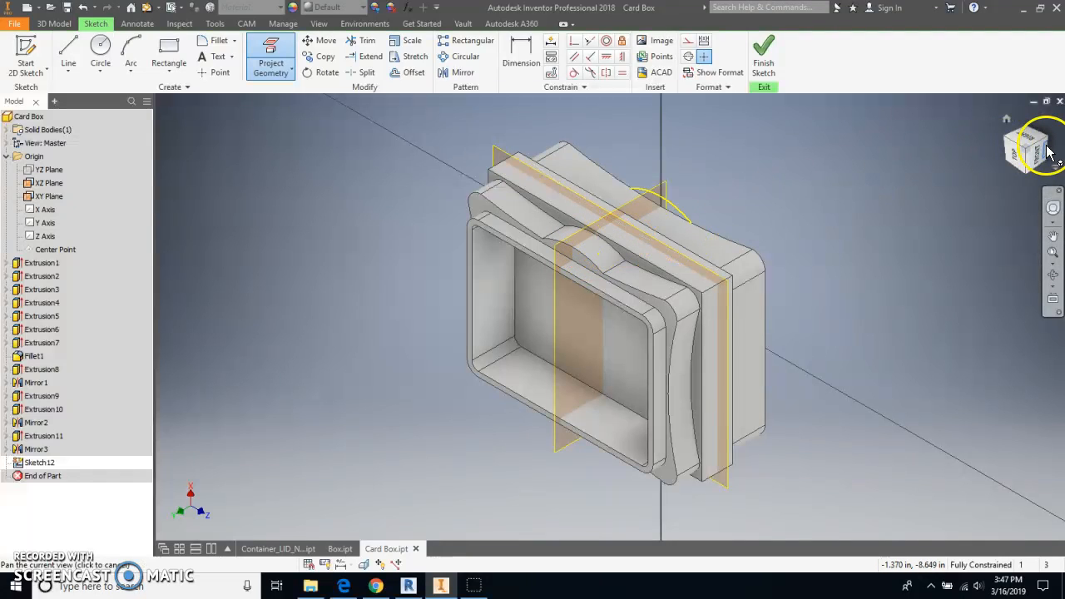
left_click_drag(1049, 148, 875, 305)
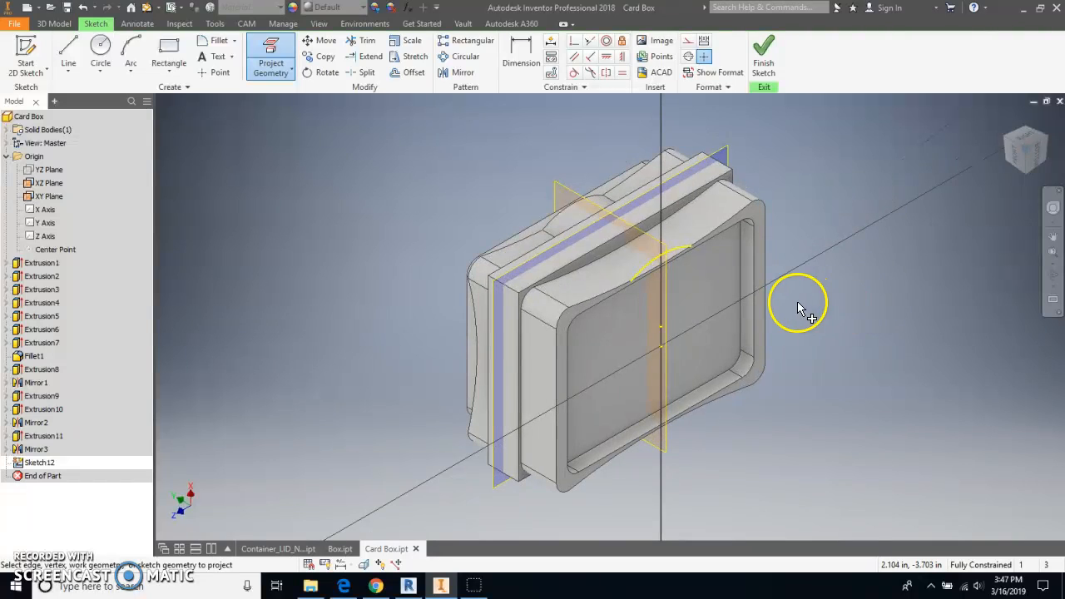
left_click(1036, 167)
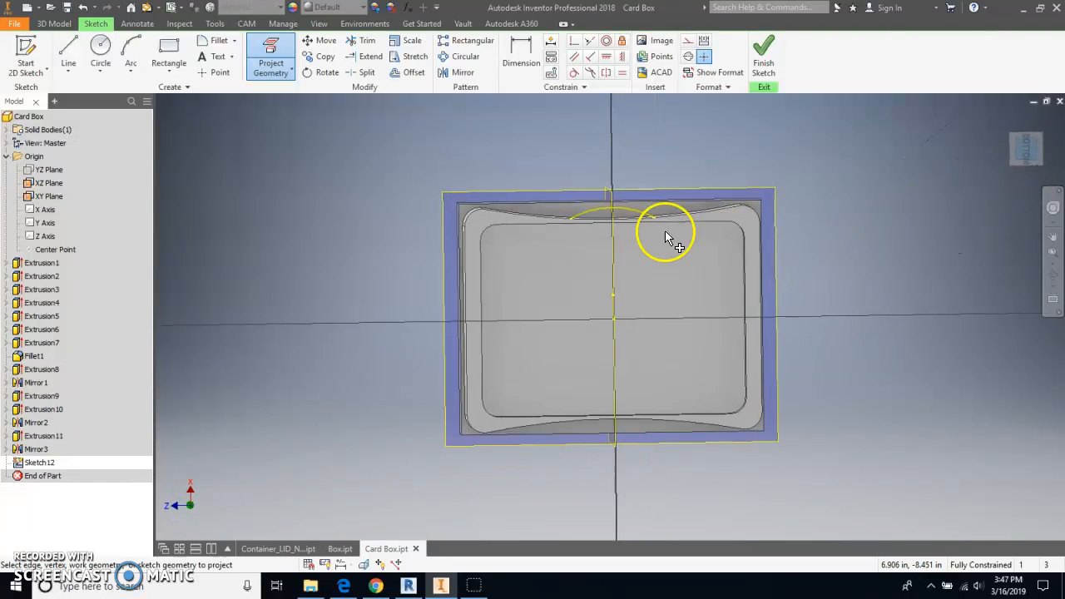
scroll(632, 232, "up", 3)
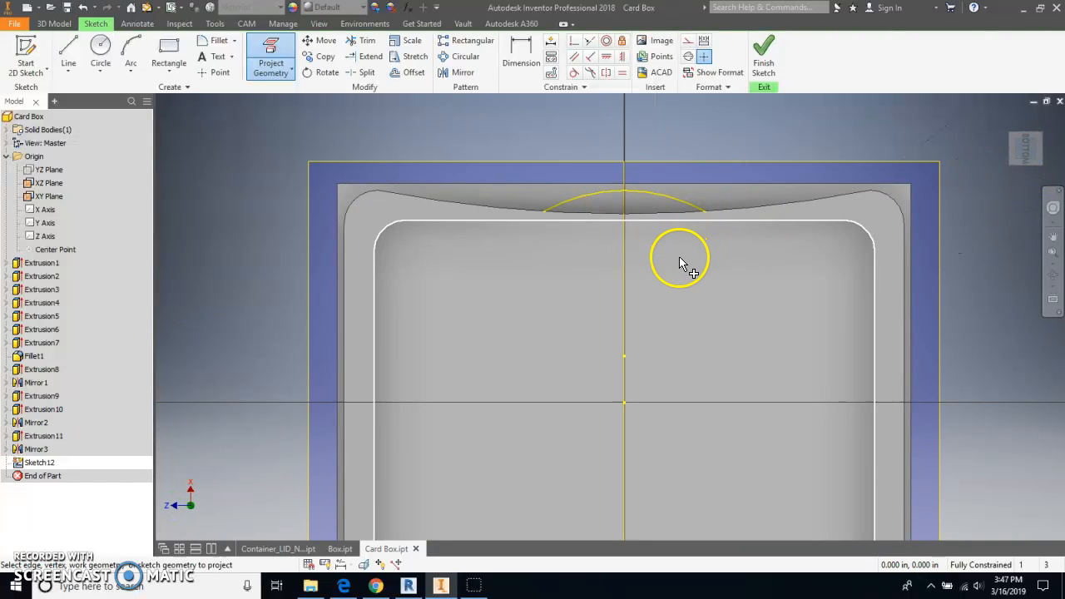
scroll(671, 272, "up", 3)
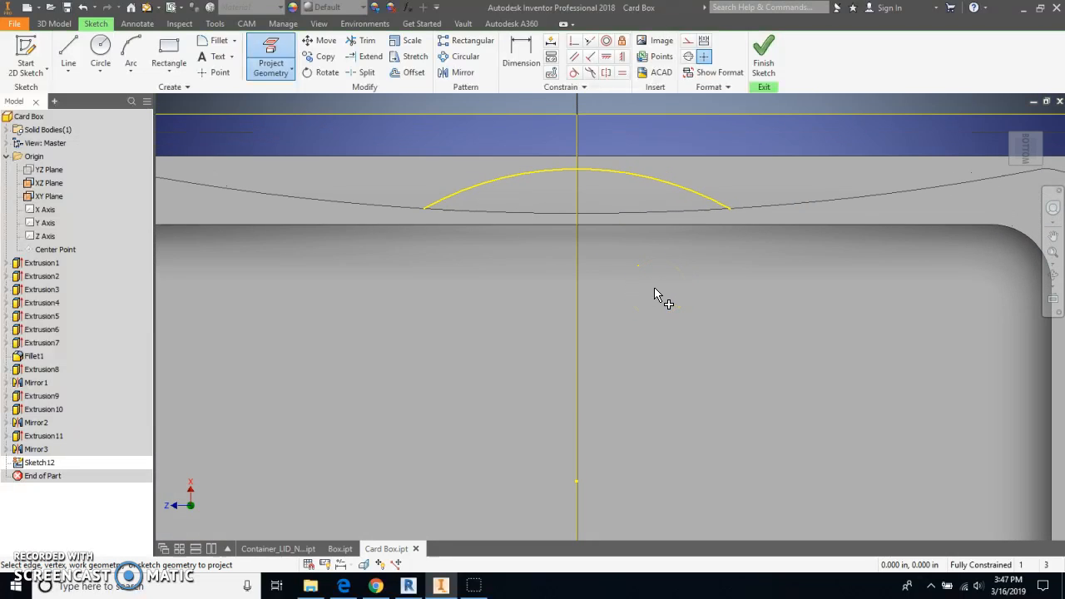
Draw a three-point arc along the lower curved edge between the projected arc's endpoints, with its midpoint on the center axis, and finish the sketch.
left_click(131, 50)
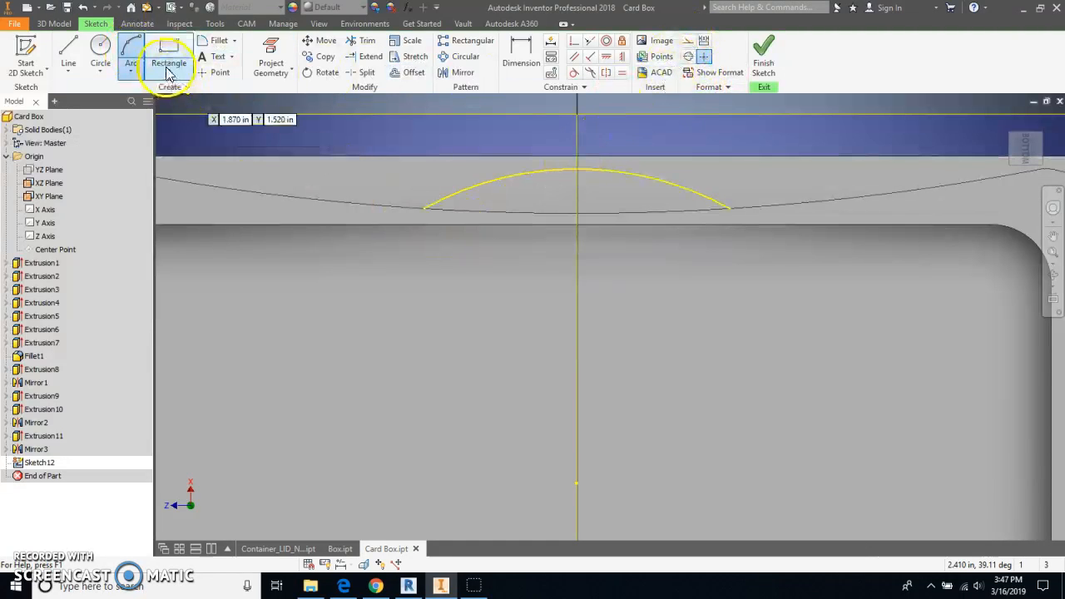
left_click(424, 208)
left_click(730, 209)
left_click(577, 213)
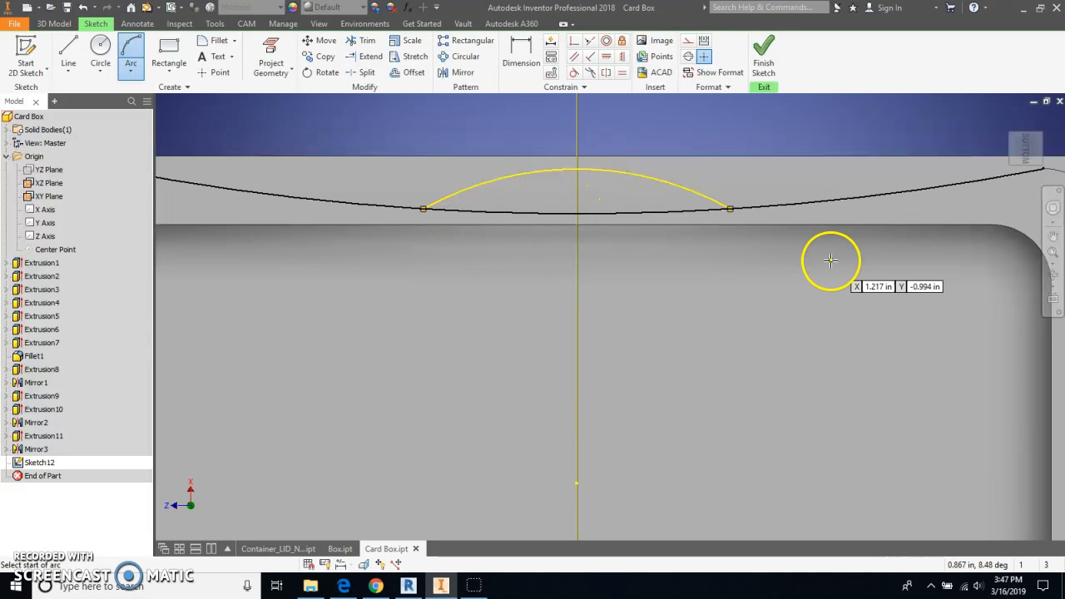
left_click(1006, 122)
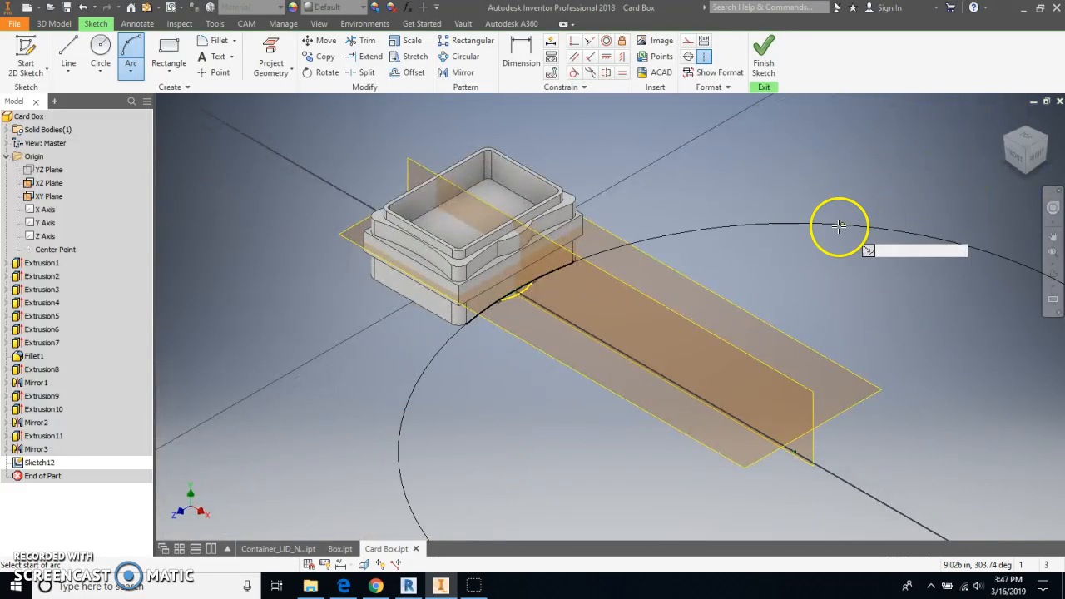
left_click(1031, 179)
scroll(550, 379, "up", 6)
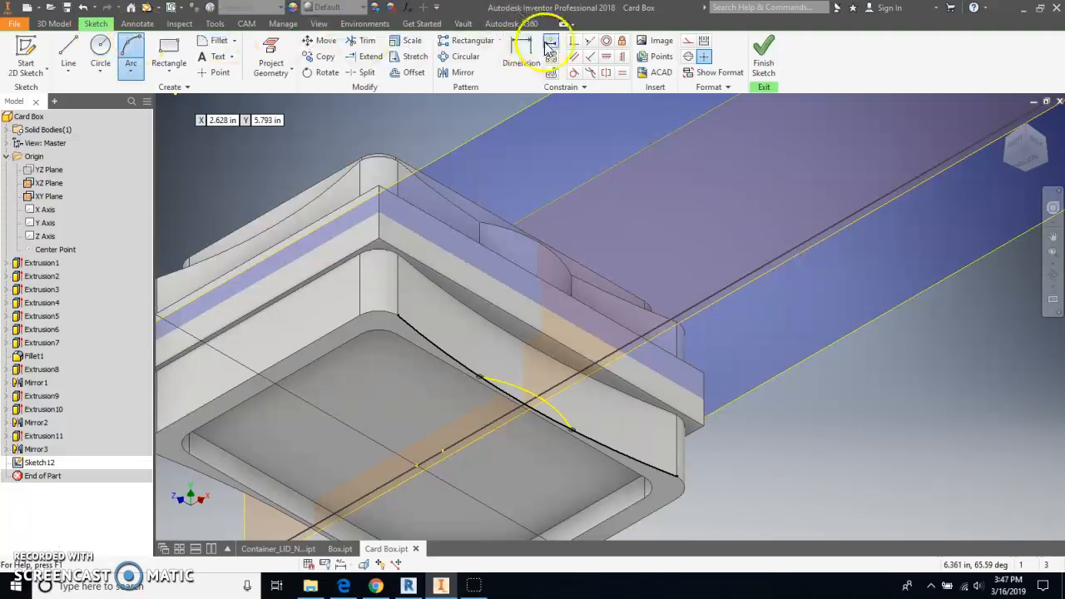
left_click(763, 64)
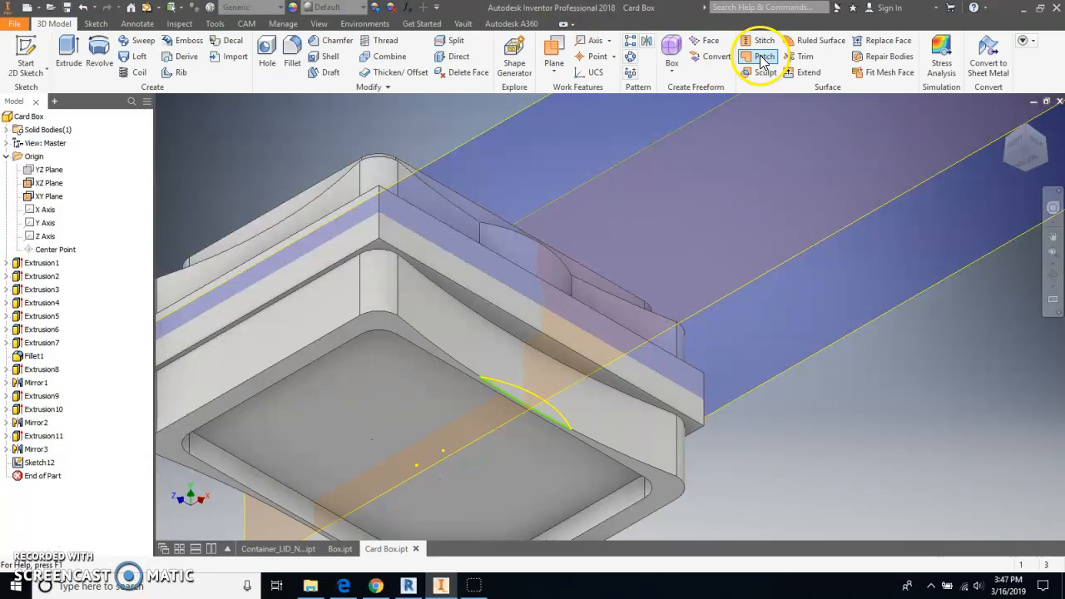
Extrude the arc profile from the bottom rim upward with a To extent ending at the underside face of the middle flange.
left_click(73, 59)
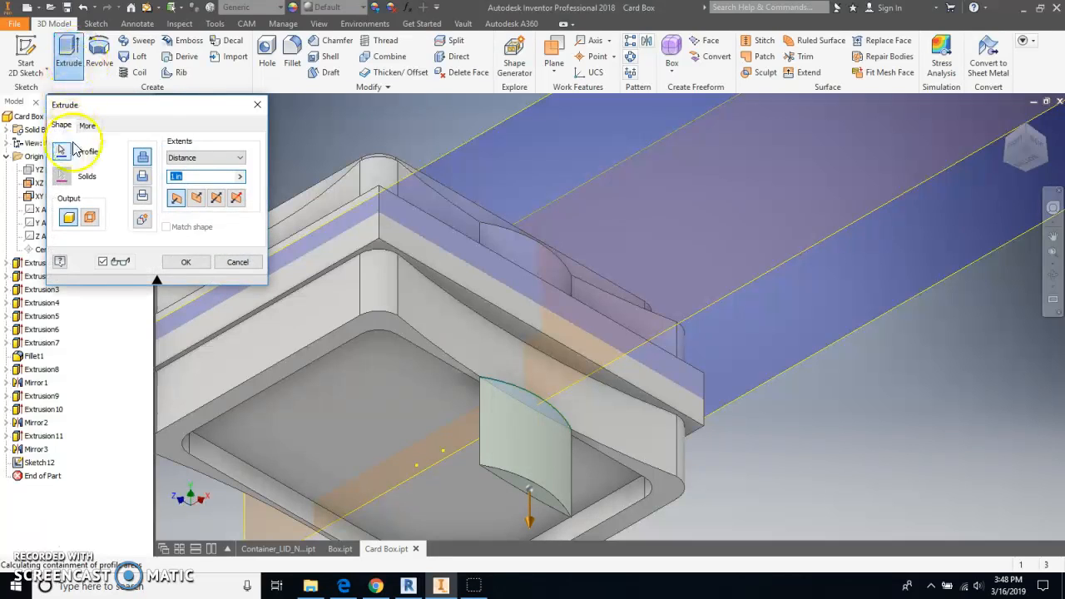
left_click(197, 198)
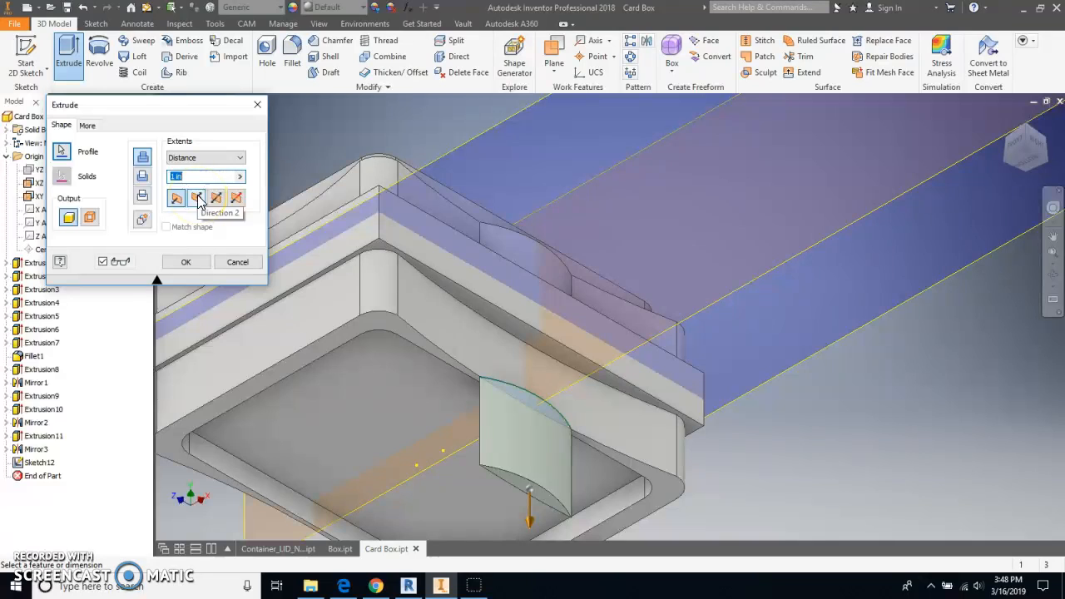
left_click(197, 198)
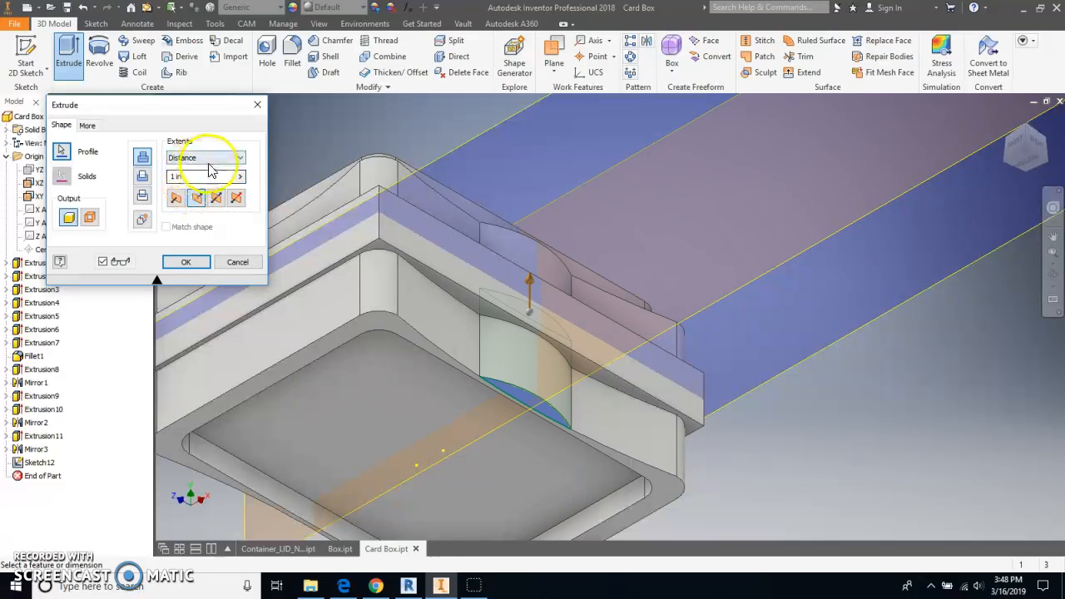
left_click(240, 158)
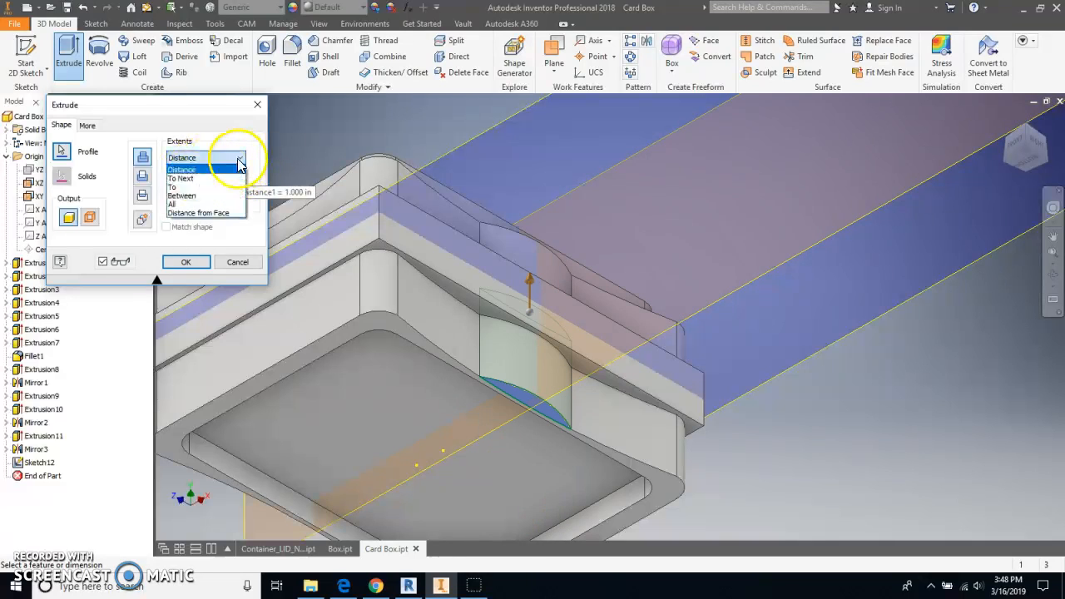
left_click(208, 188)
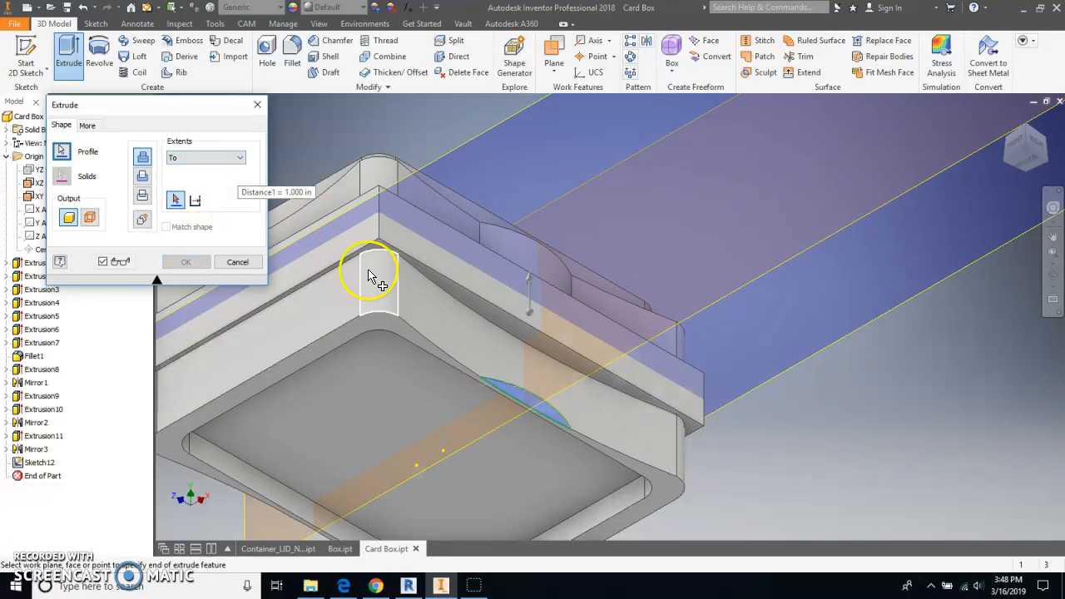
left_click(449, 295)
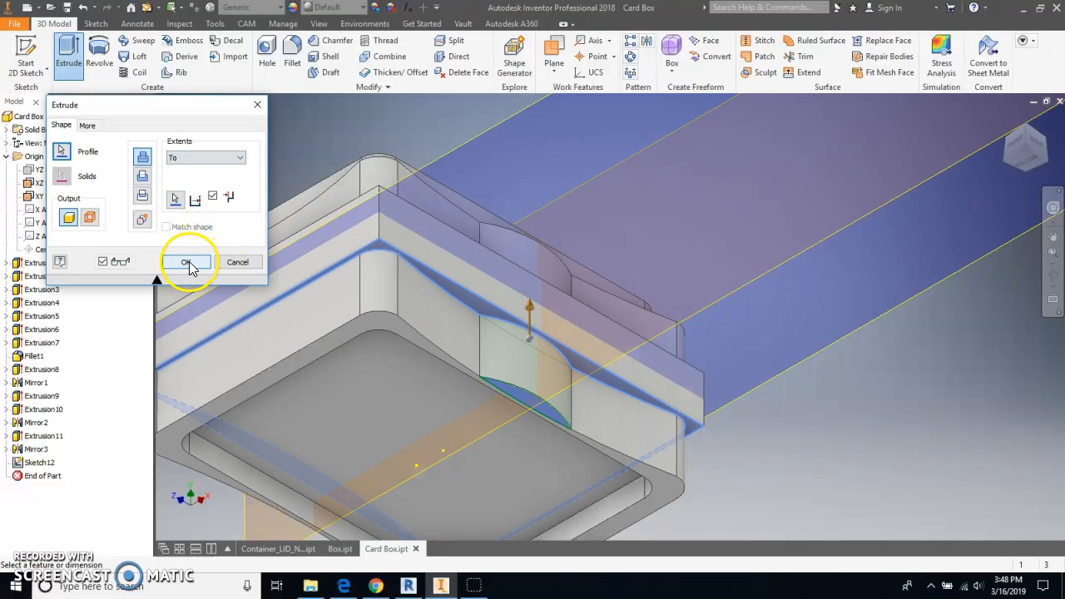
left_click(186, 261)
Mirror the lower extruded tab about the YZ Plane onto the opposite long side of the box.
scroll(415, 312, "up", 3)
middle_click_drag(454, 343, 572, 252)
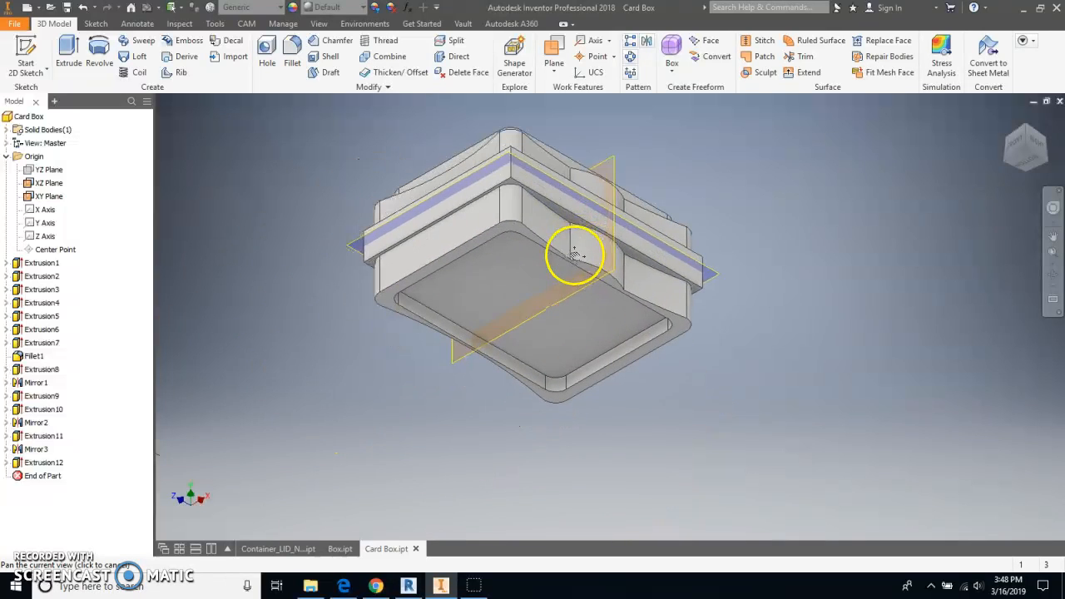
left_click(1007, 167)
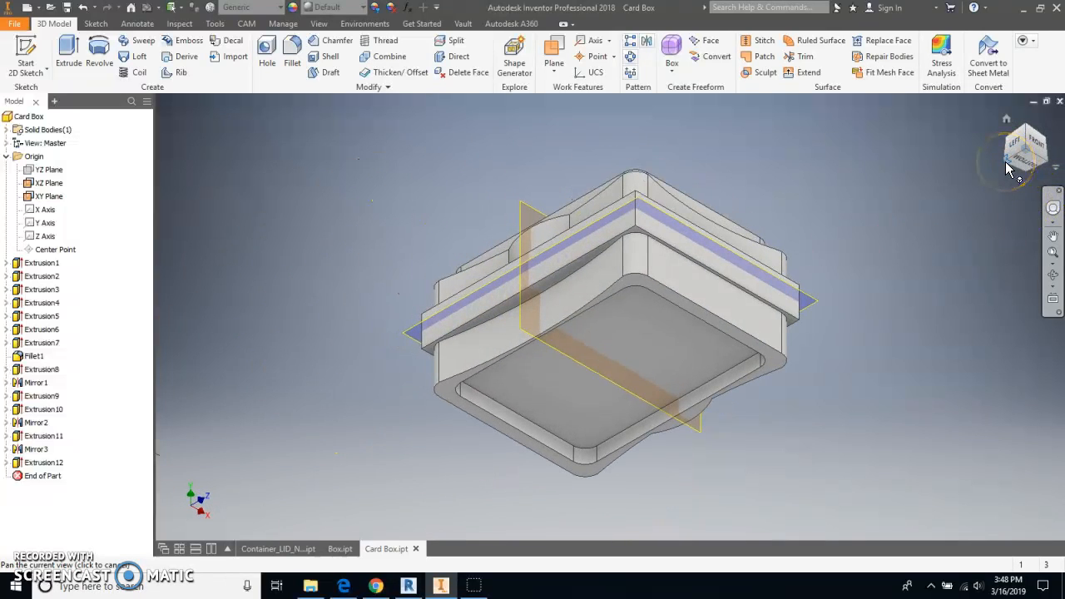
left_click(1048, 166)
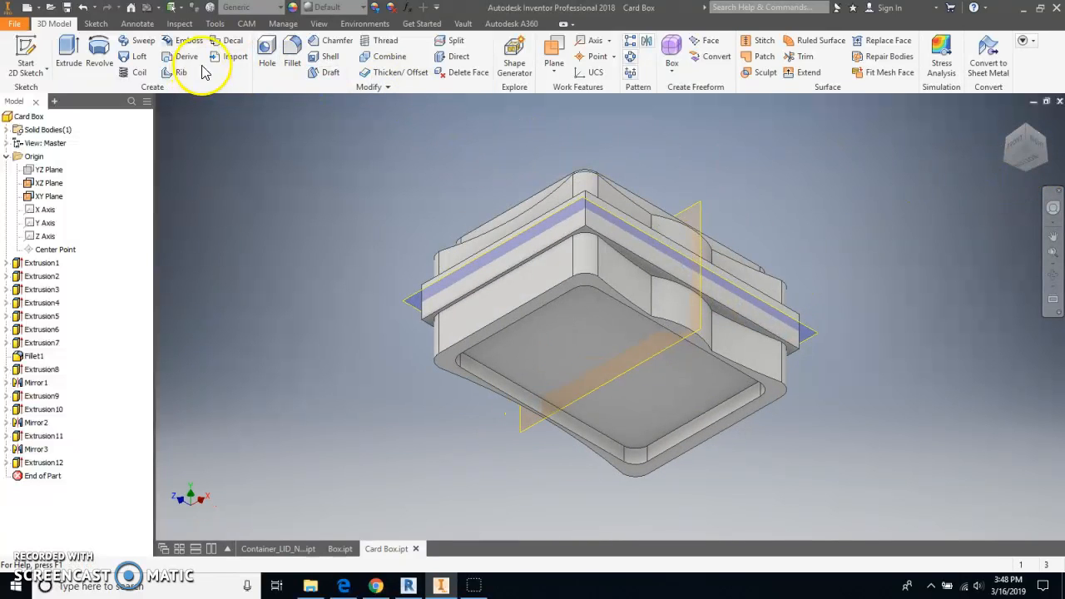
left_click(647, 42)
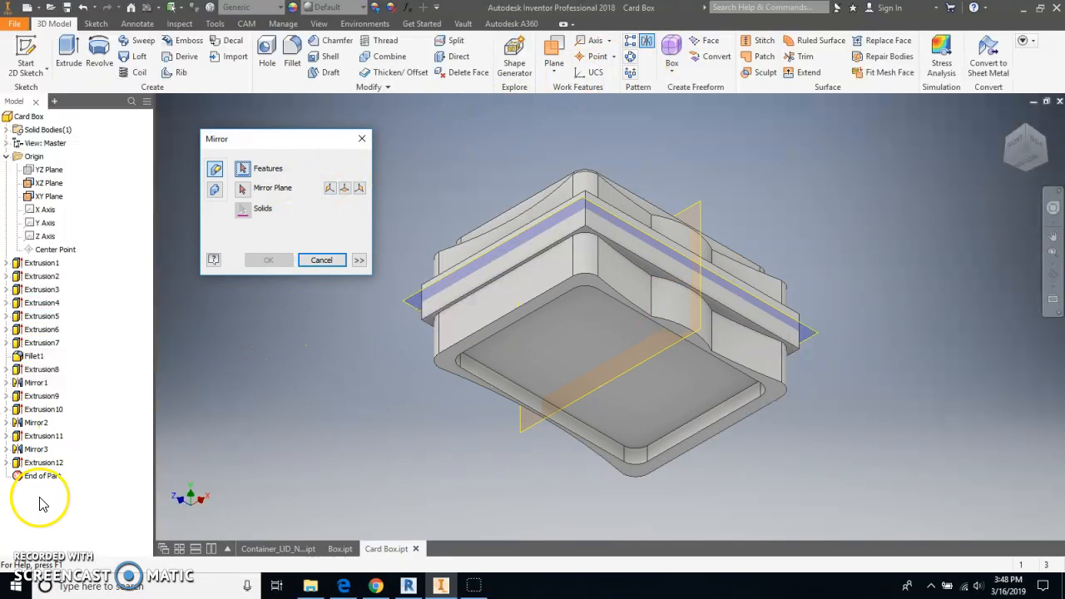
left_click(43, 462)
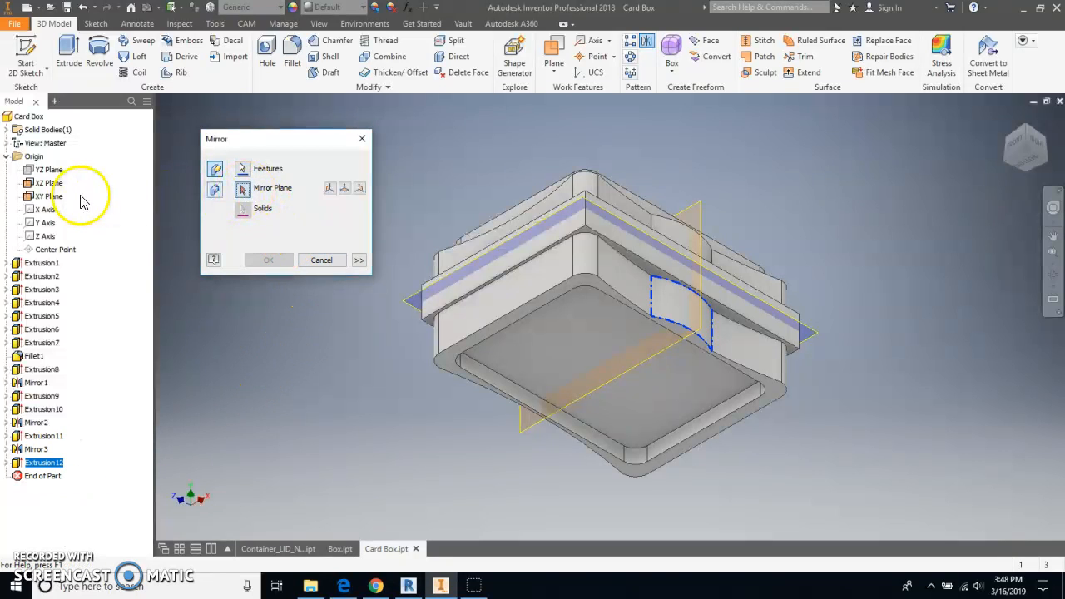
left_click(42, 170)
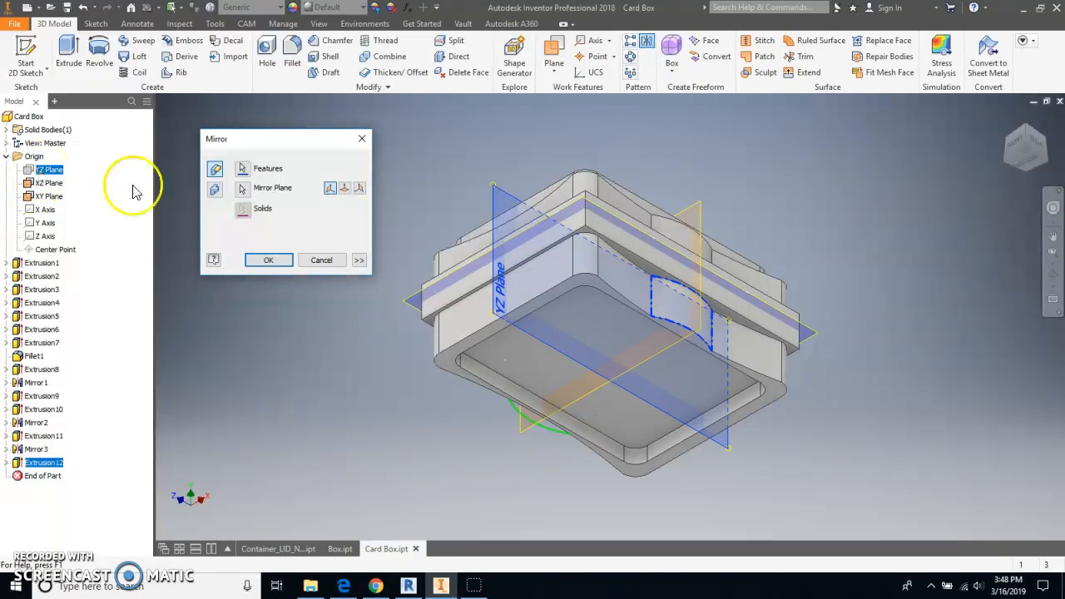
left_click(265, 263)
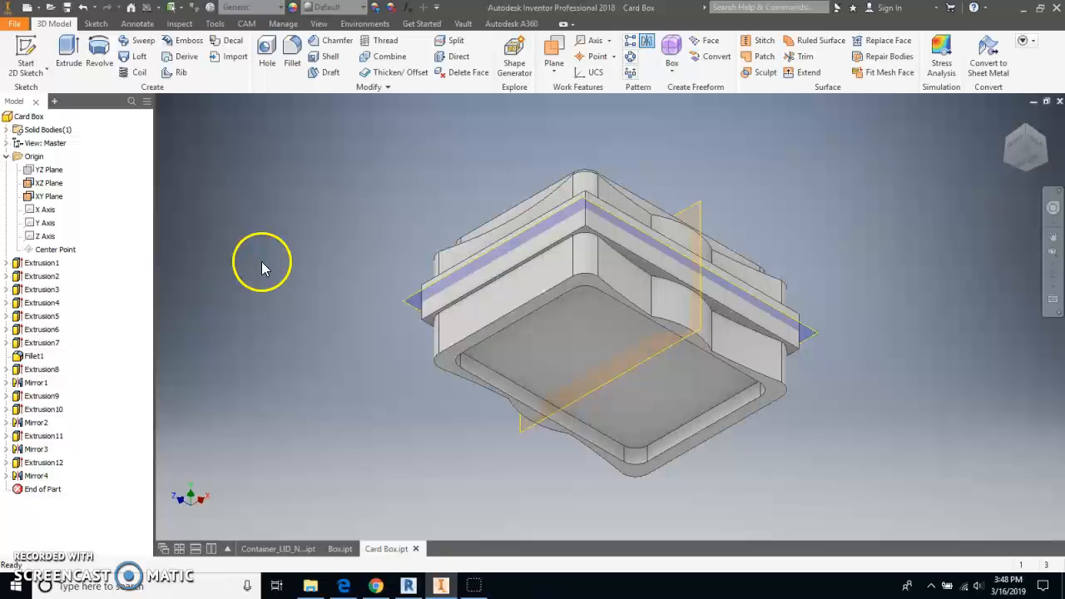
left_click(1011, 169)
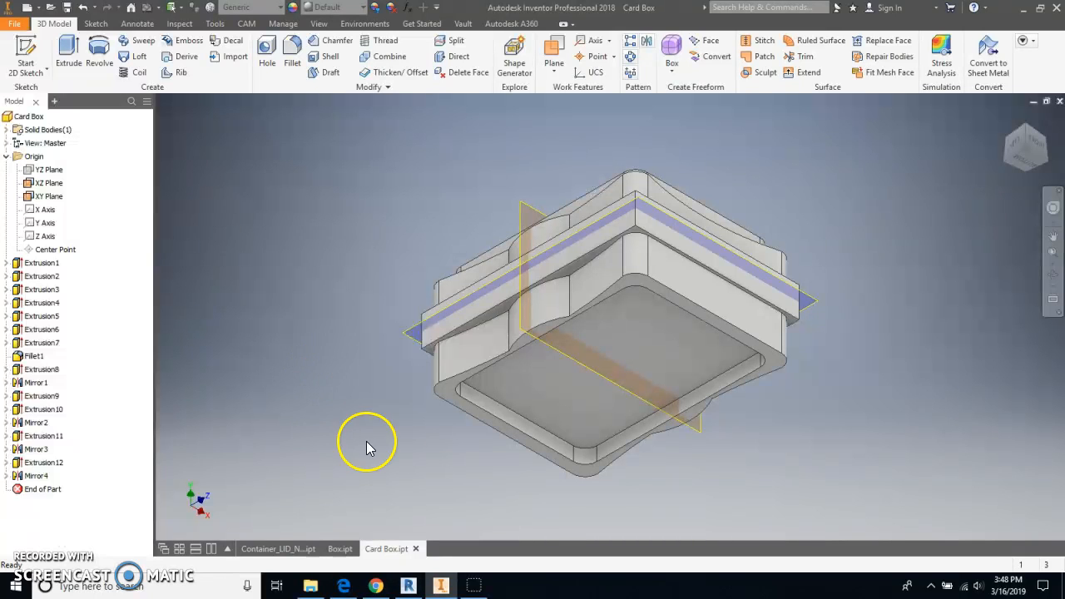
left_click(1007, 166)
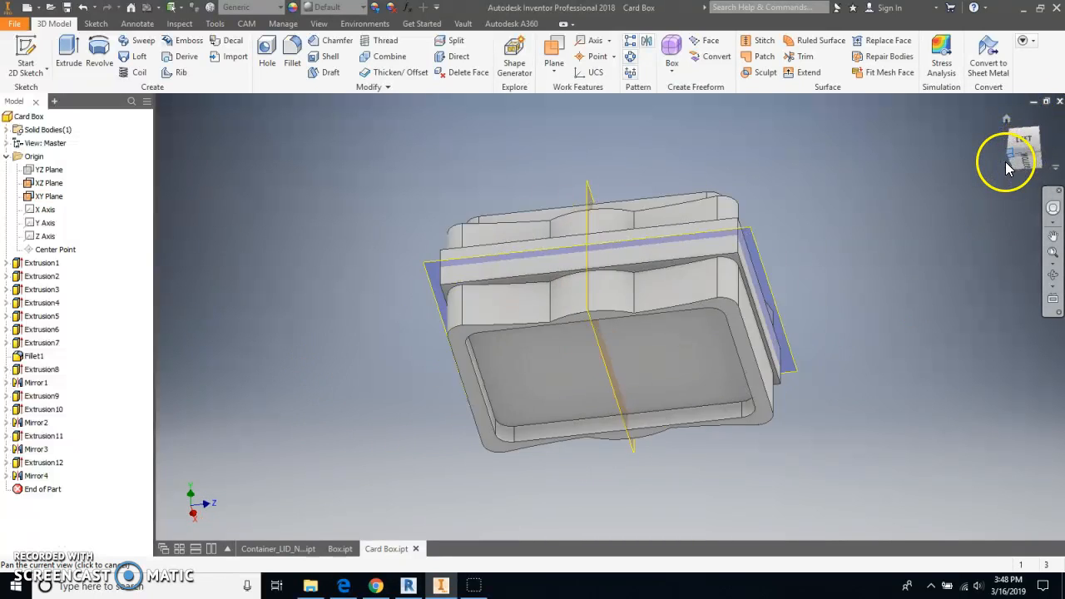